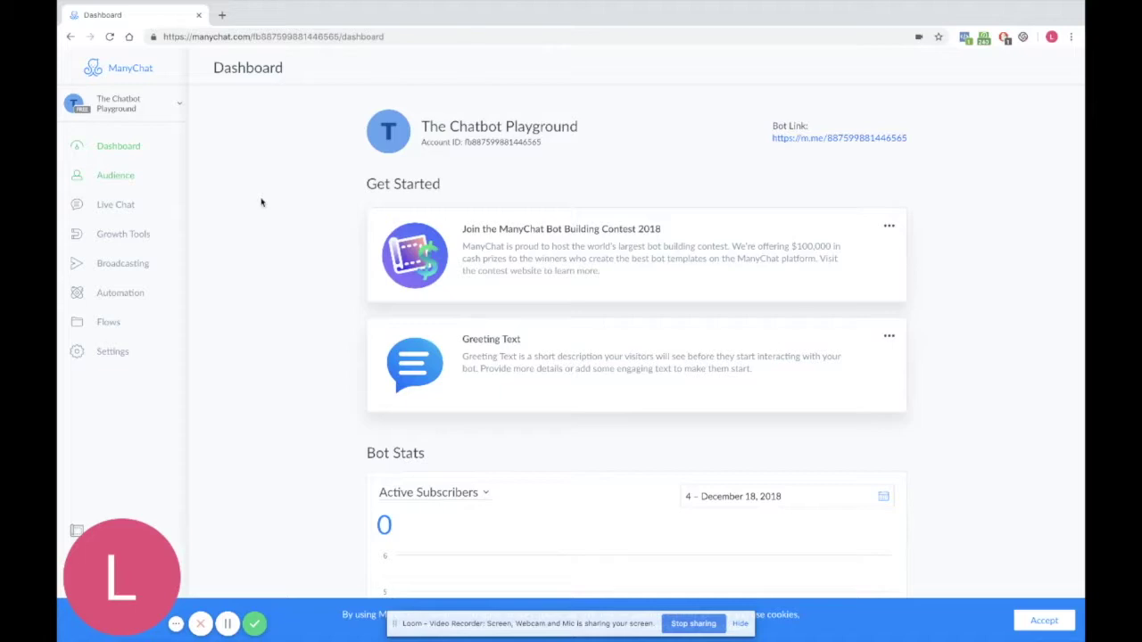
Look over the dashboard's Get Started cards and Bot Stats section
scroll(299, 215, down, 4)
scroll(299, 215, down, 3)
scroll(379, 329, up, 7)
View the audience filtered by Example Landing, Example Popup, Example Bar and Example Sequence in turn, and clear the filter condition
click(131, 180)
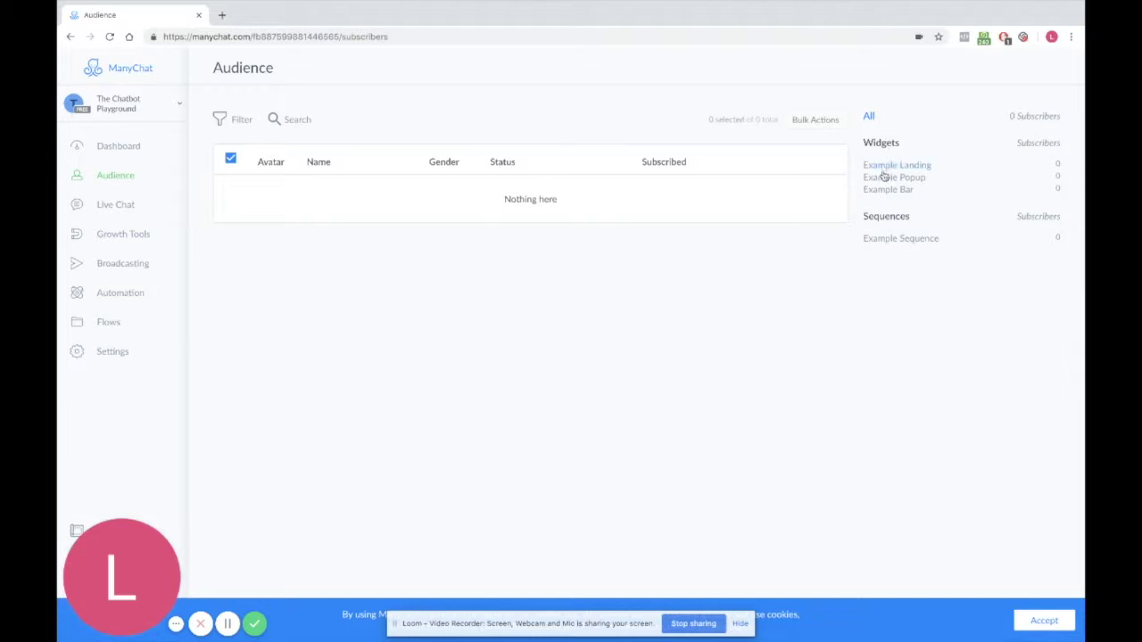
click(926, 166)
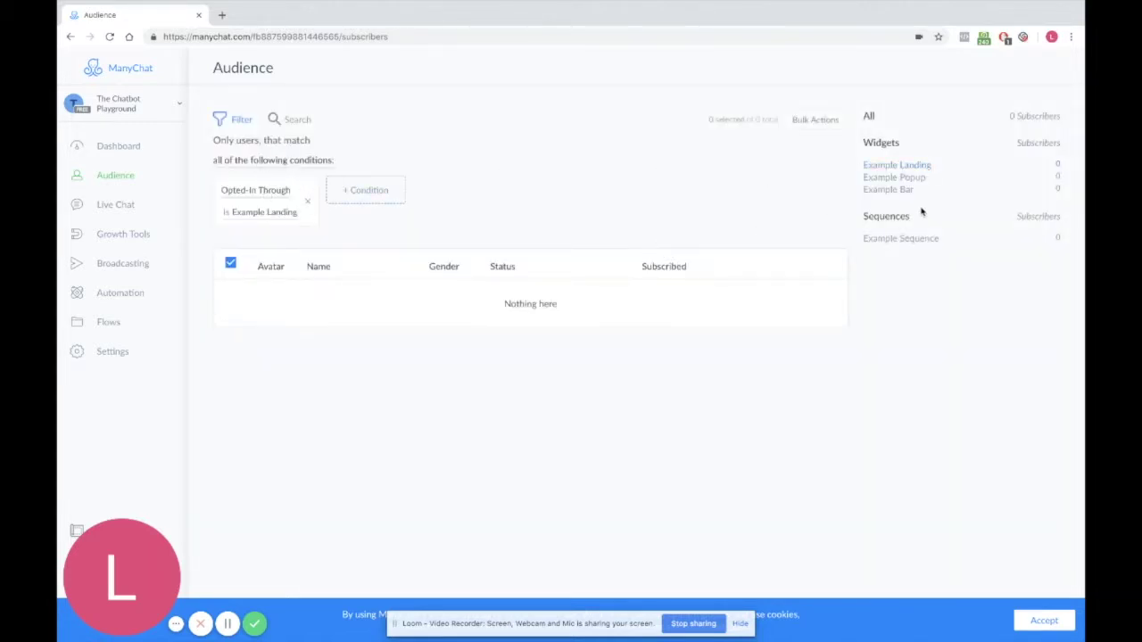
click(898, 177)
click(894, 190)
click(890, 243)
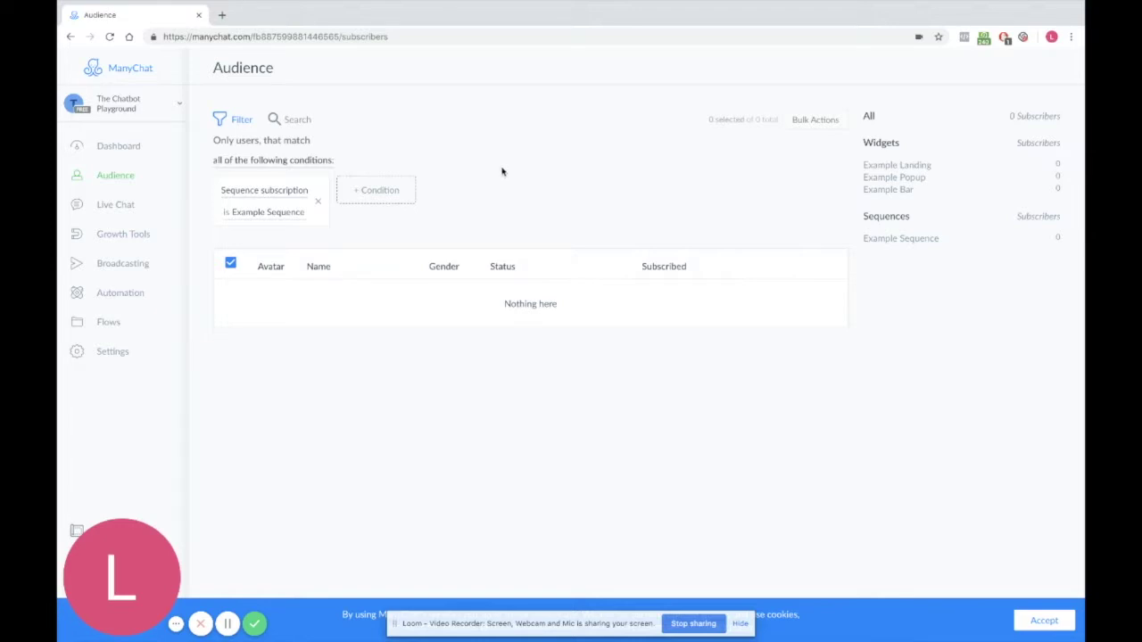
click(318, 201)
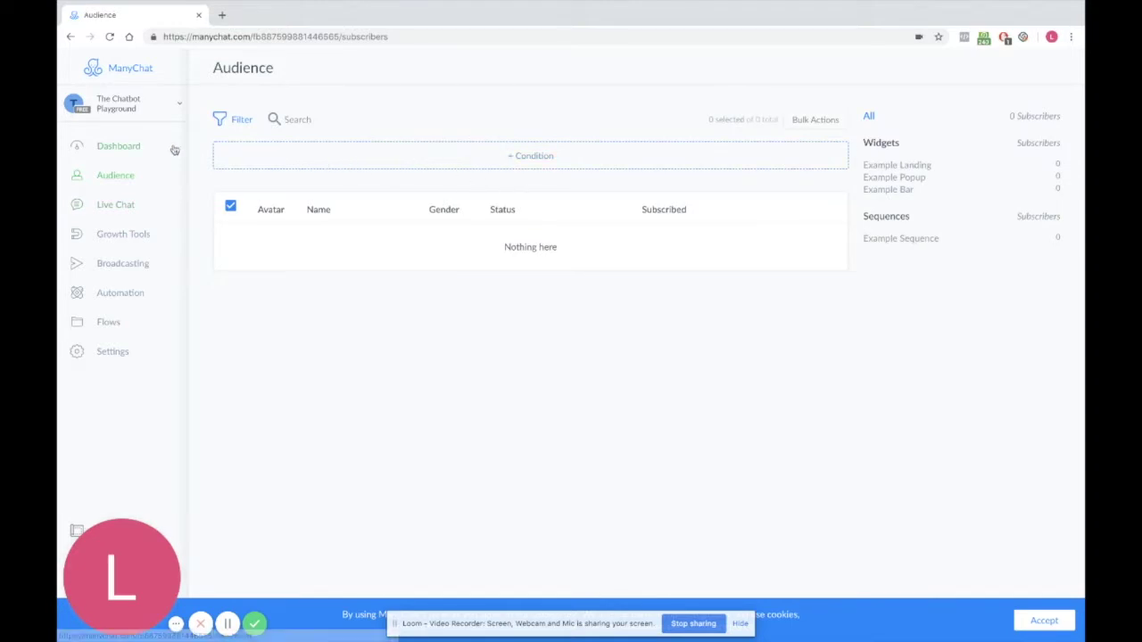
View the Live Chat page and the widget types offered for a new growth tool
click(135, 207)
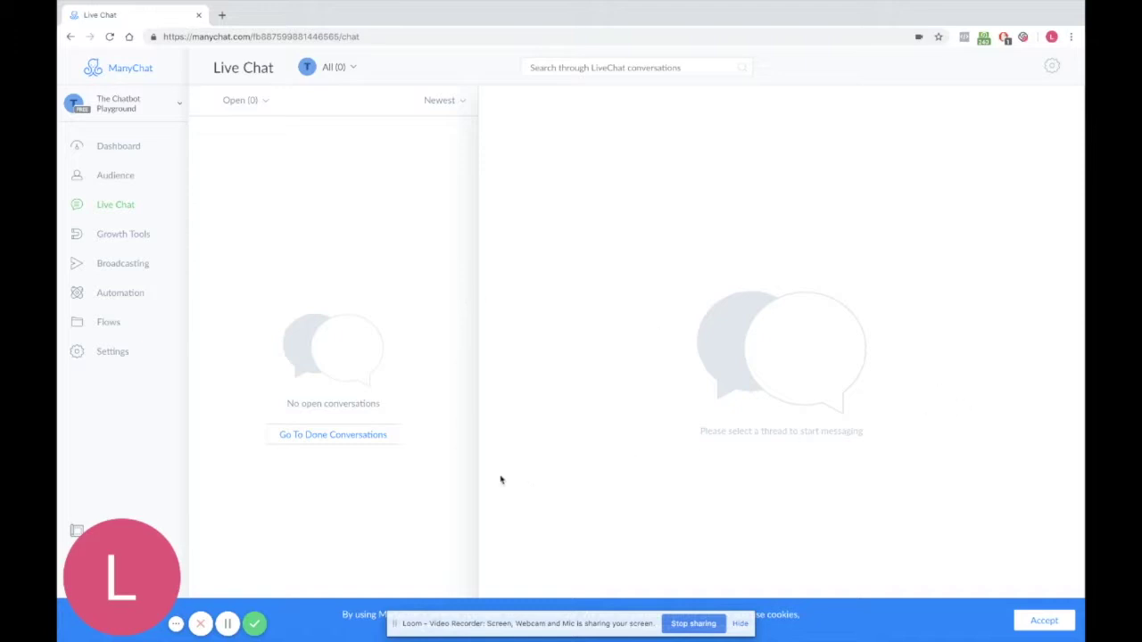
click(131, 236)
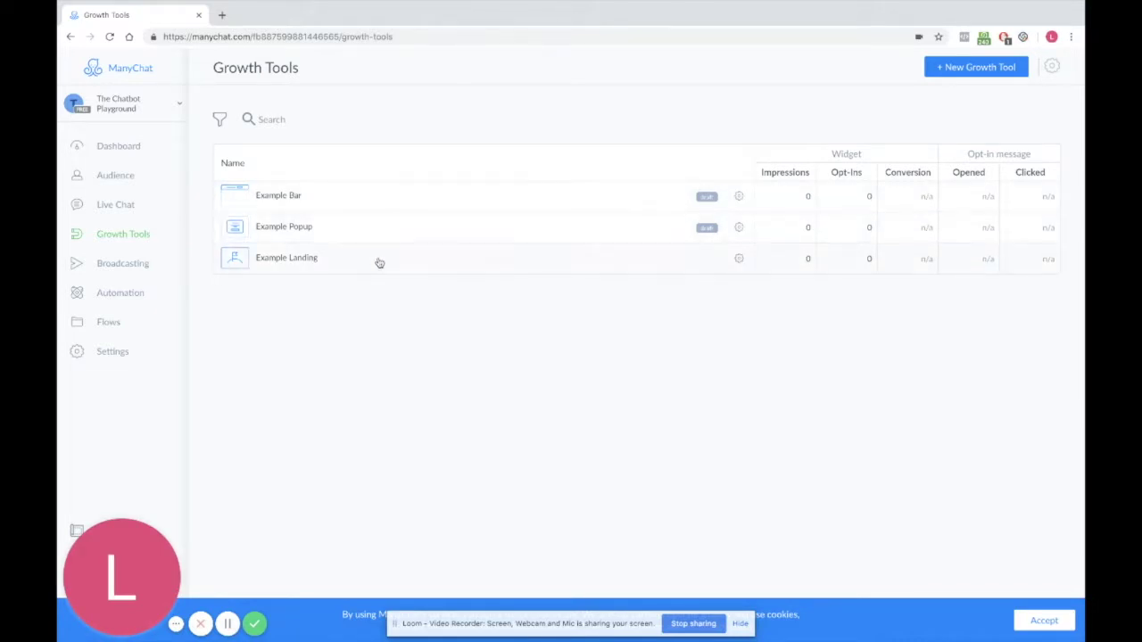
click(960, 69)
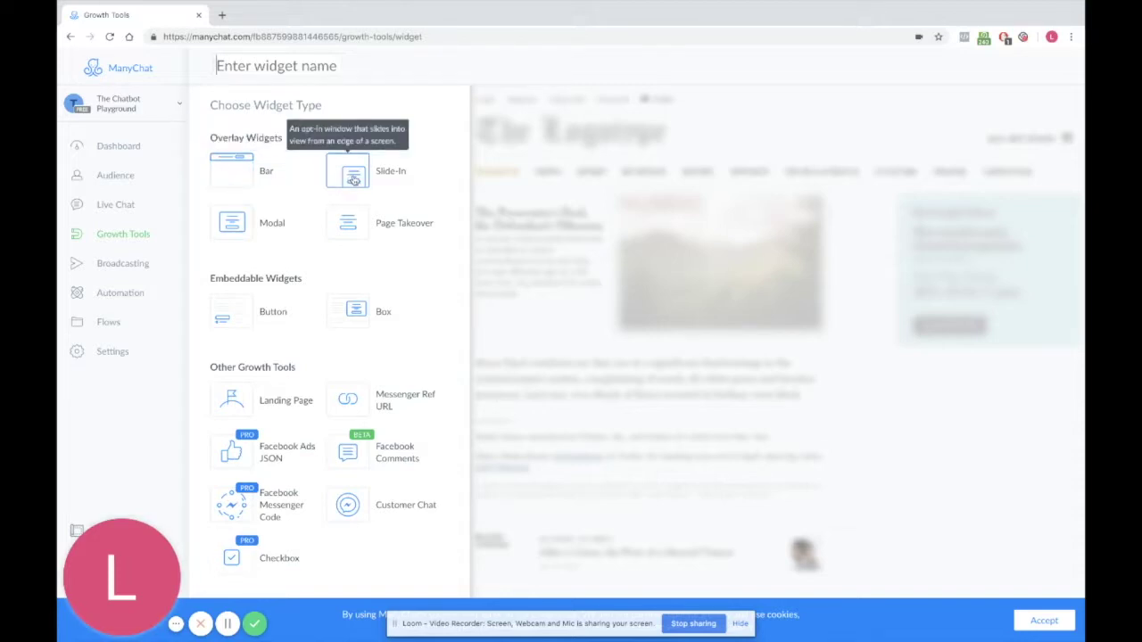
Look through the Broadcasts and Autoposting pages of the broadcasting section
click(131, 264)
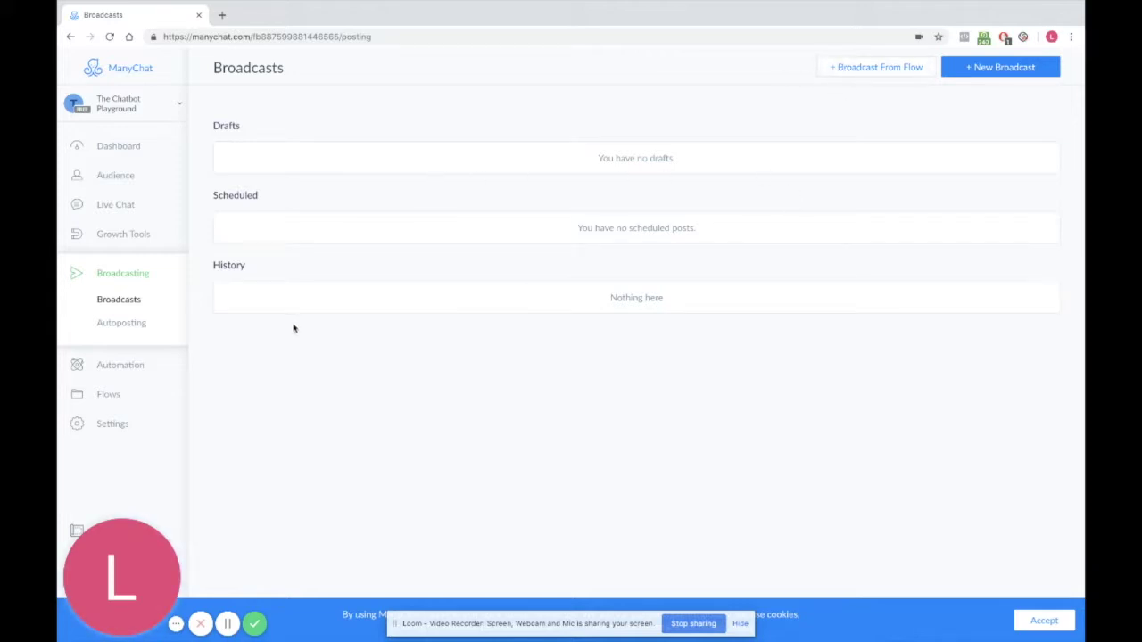
click(139, 328)
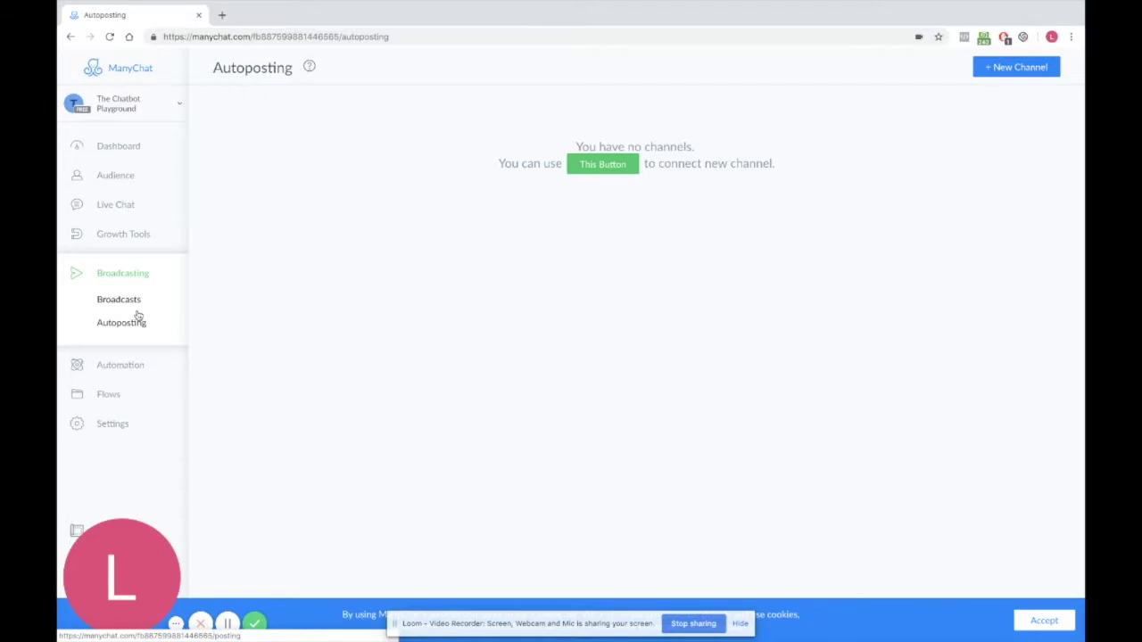
click(136, 311)
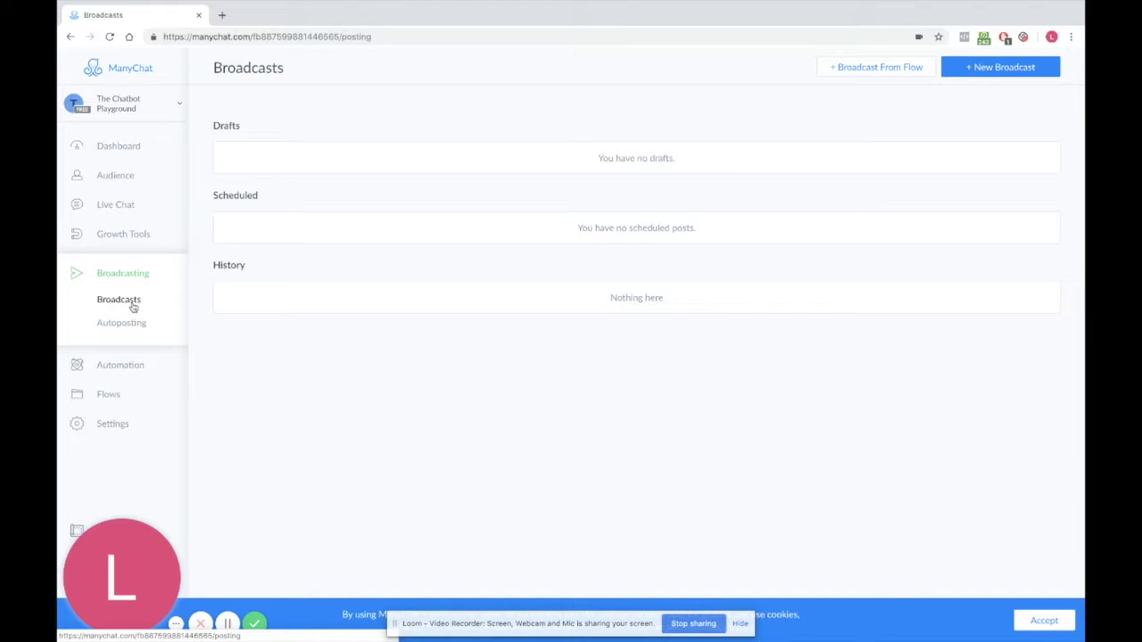
click(132, 323)
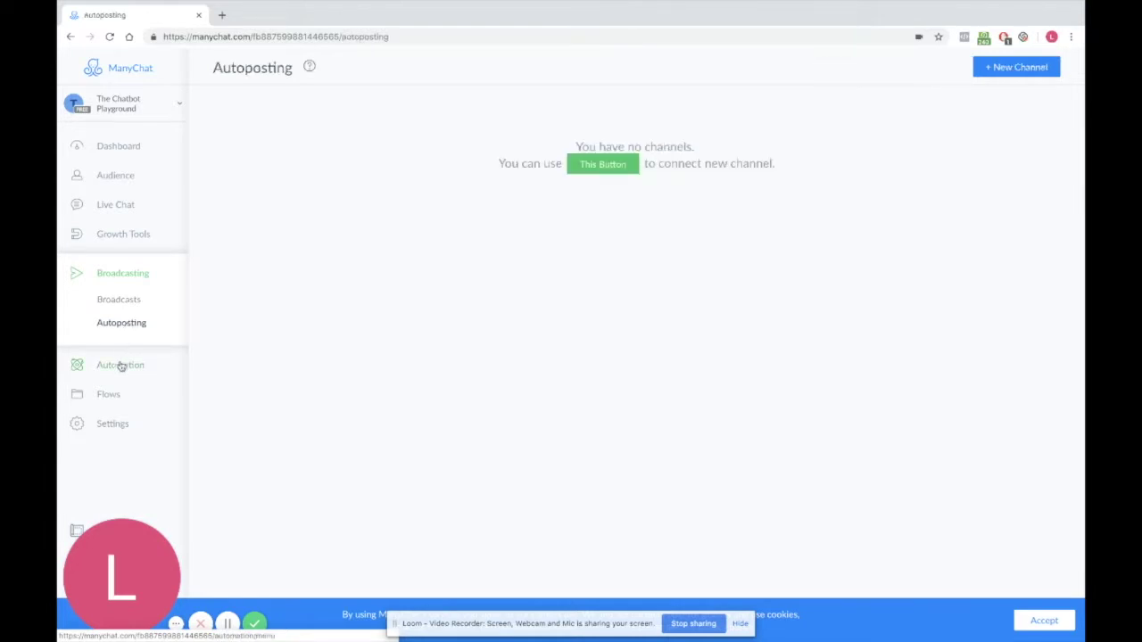
Add two menu items to the bot's automated main menu
click(120, 365)
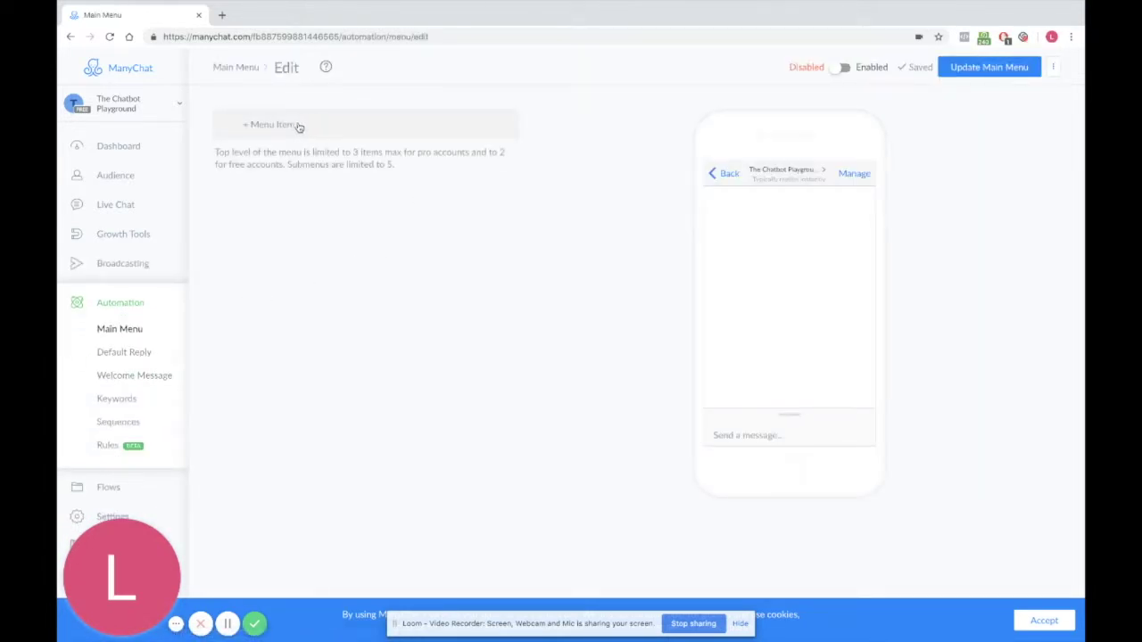
click(351, 135)
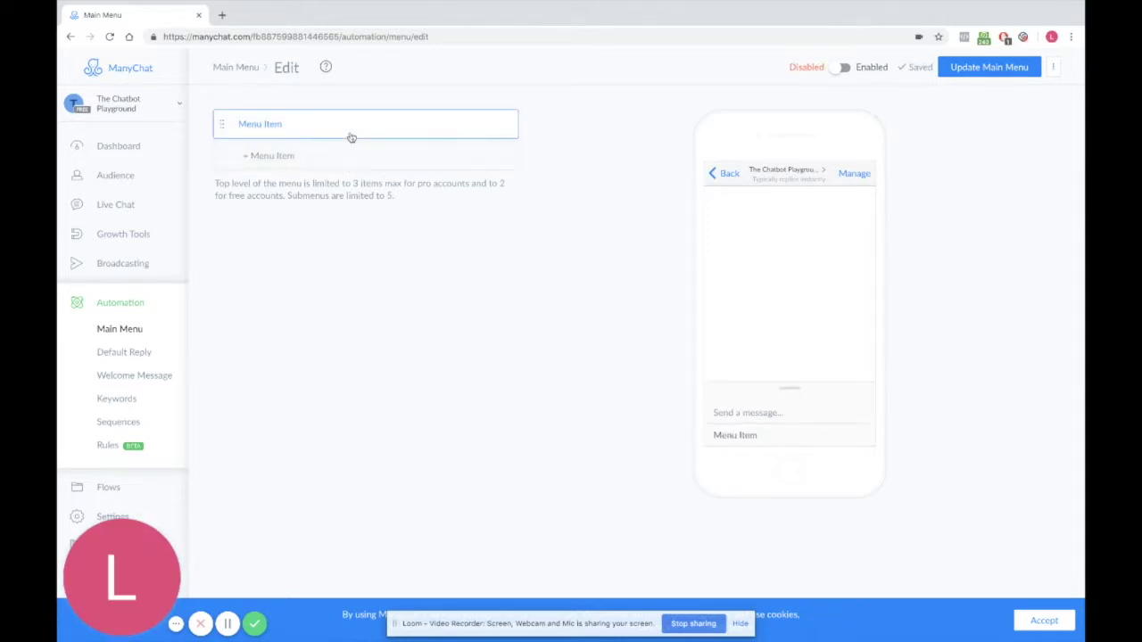
click(342, 158)
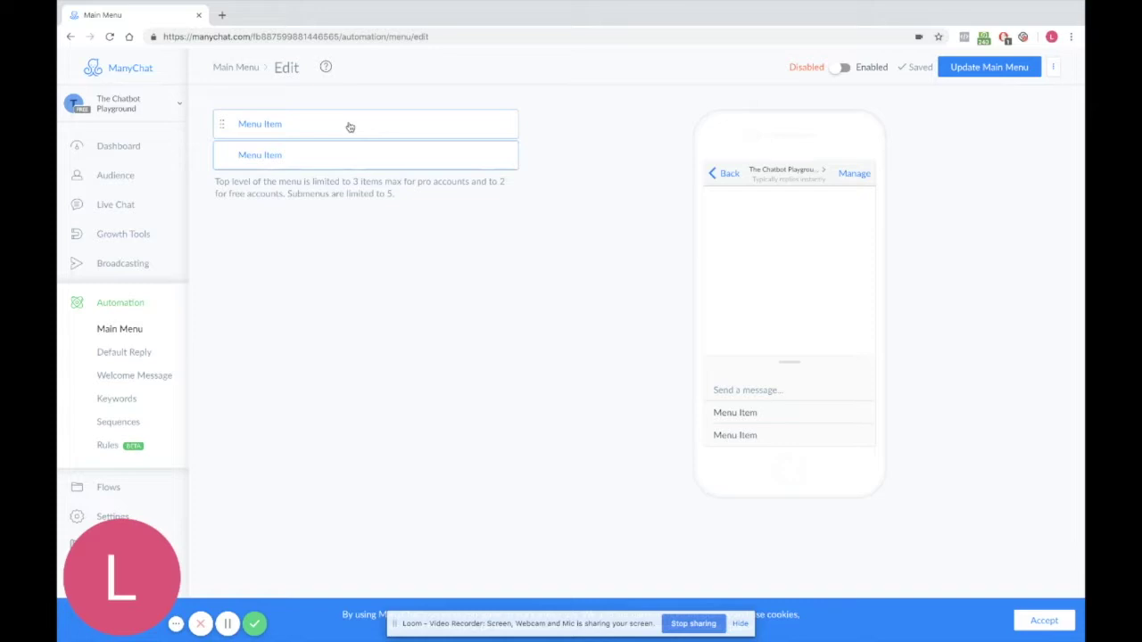
Rename the first main menu item to "lead magnet"
click(356, 124)
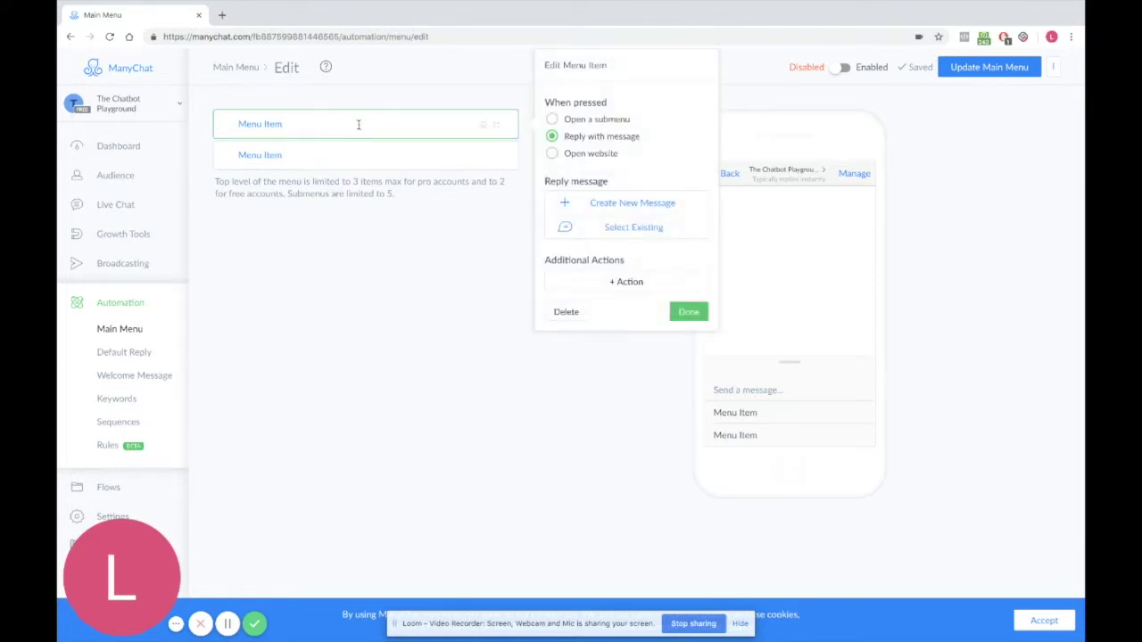
triple_click(363, 124)
text(lead magnet)
Rename the second main menu item to "schedule appointment" and close its settings
click(334, 154)
text(SCHOOL)
key(BackSpace)
key(BackSpace)
key(BackSpace)
key(BackSpace)
key(BackSpace)
key(BackSpace)
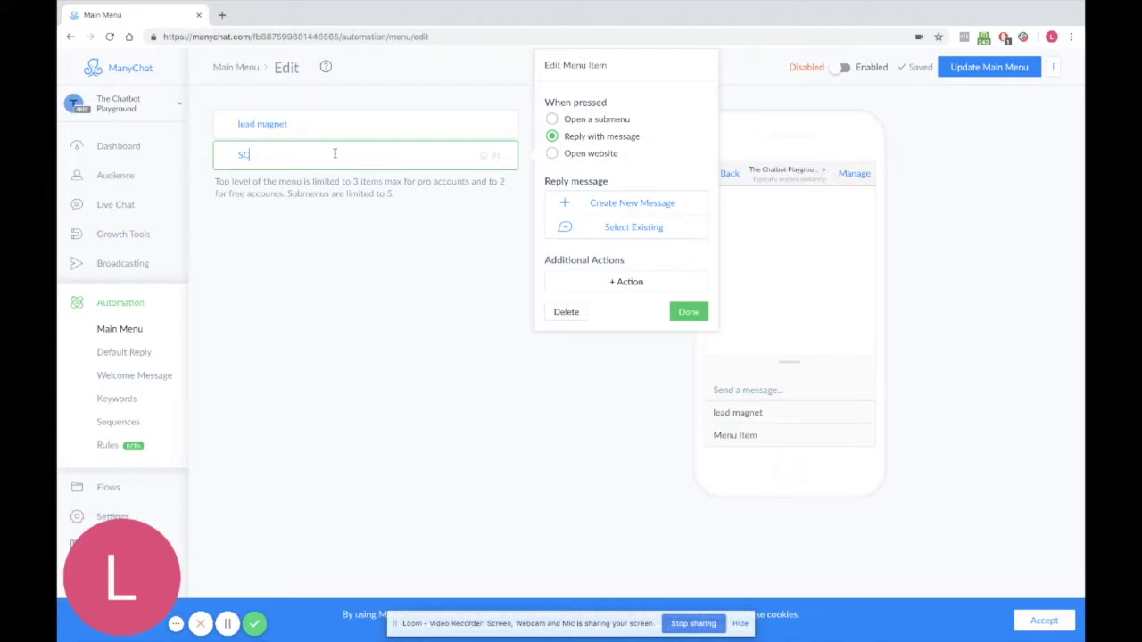
text(SCH)
key(BackSpace)
key(BackSpace)
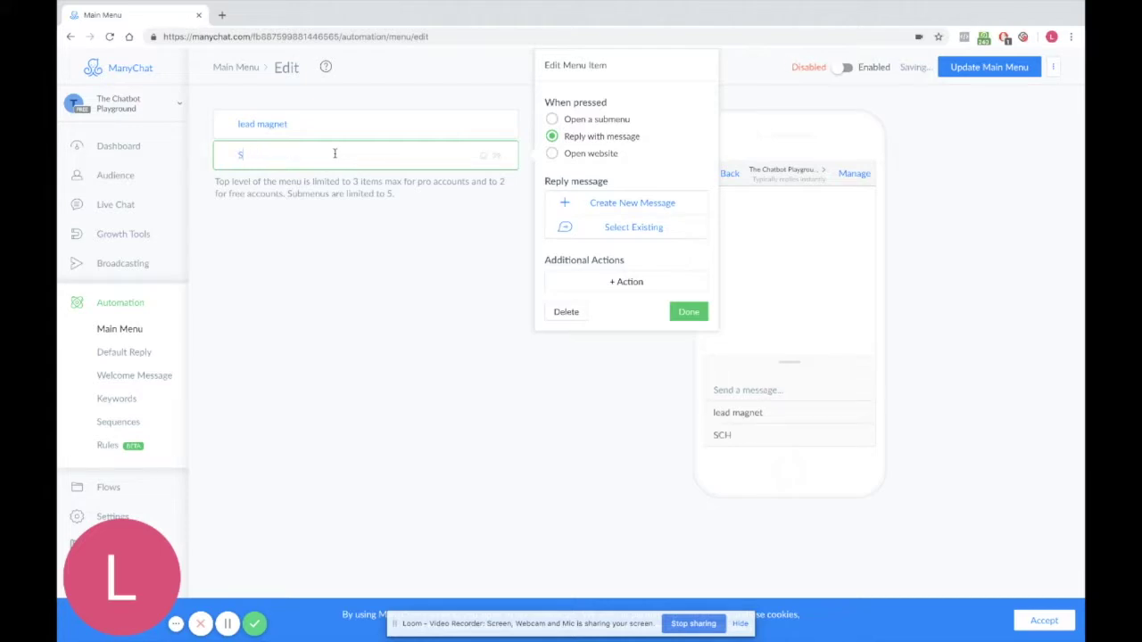
text(chdule)
key(BackSpace)
key(BackSpace)
key(BackSpace)
key(BackSpace)
text(eudle)
key(BackSpace)
key(BackSpace)
key(BackSpace)
key(BackSpace)
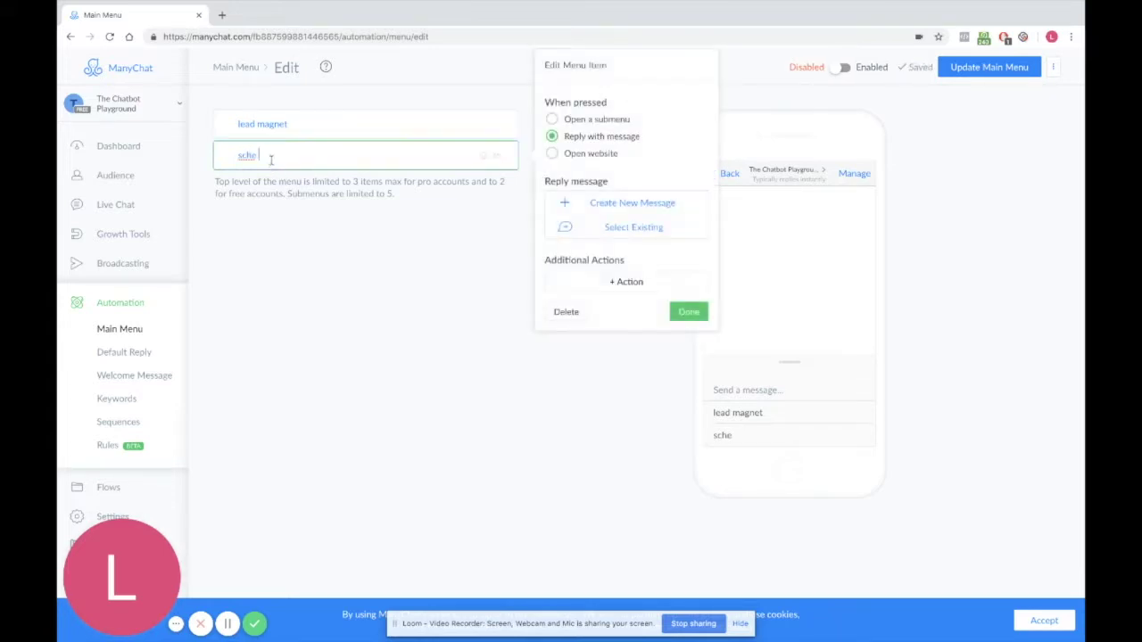
text(d)
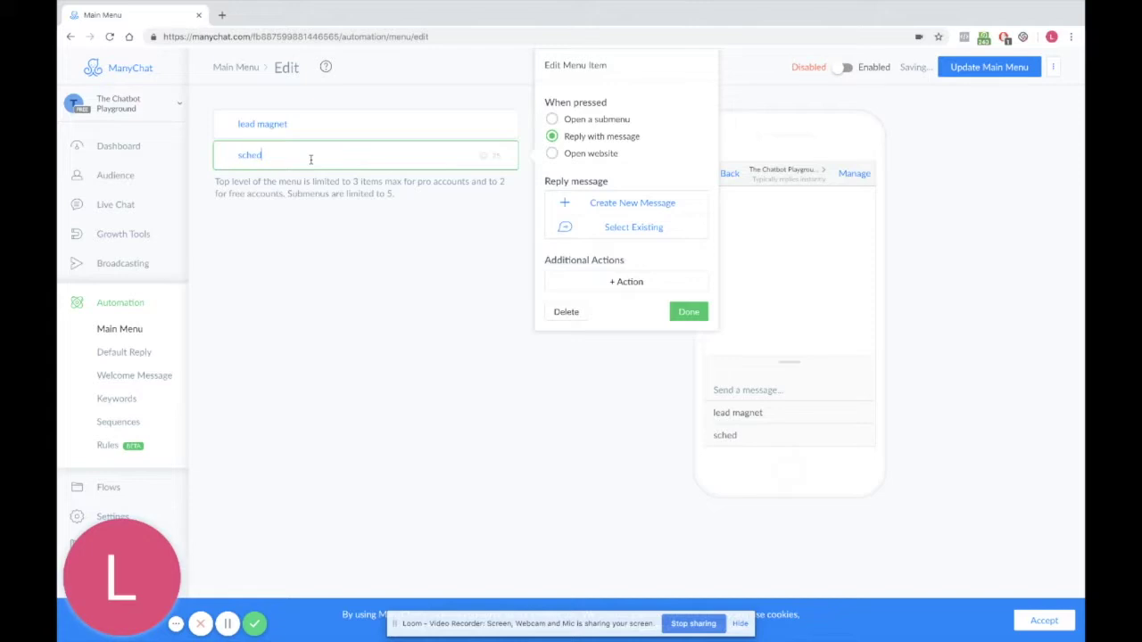
text(ule appoi)
key(BackSpace)
key(BackSpace)
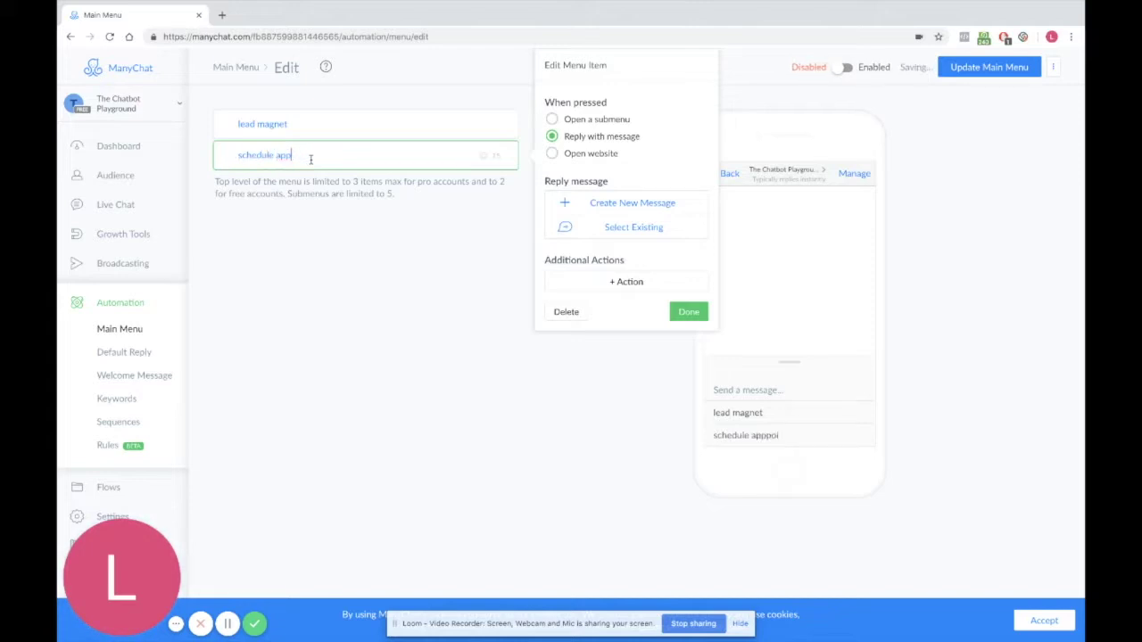
text(ointment)
click(548, 410)
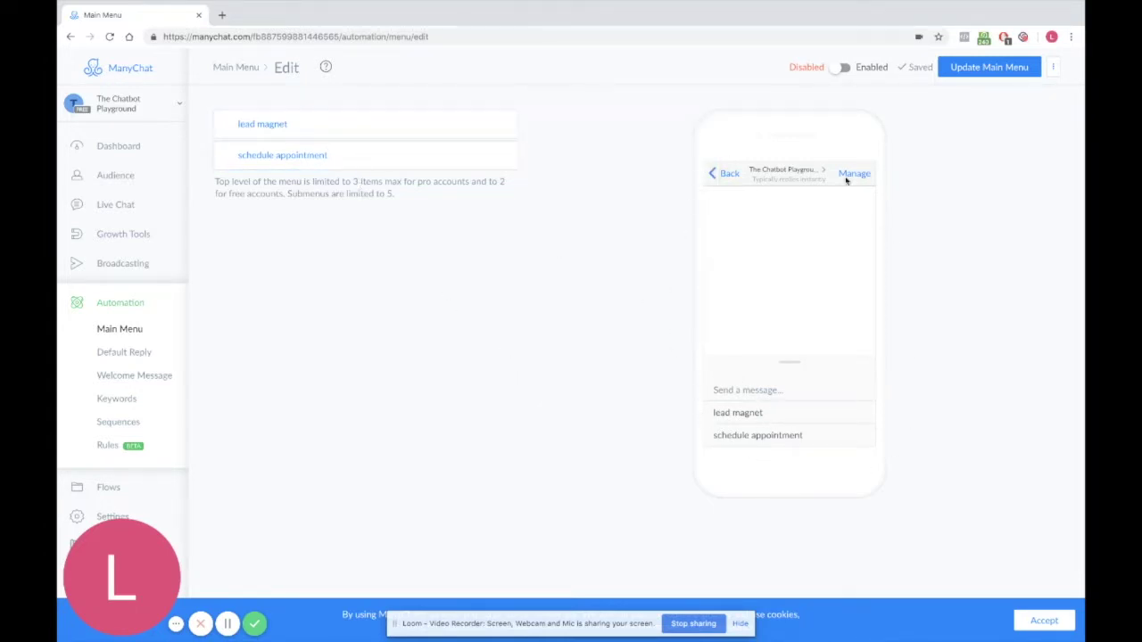
Examine the Default Reply flow, including its "Talk to human" button and the attached "Successfully" step
click(136, 355)
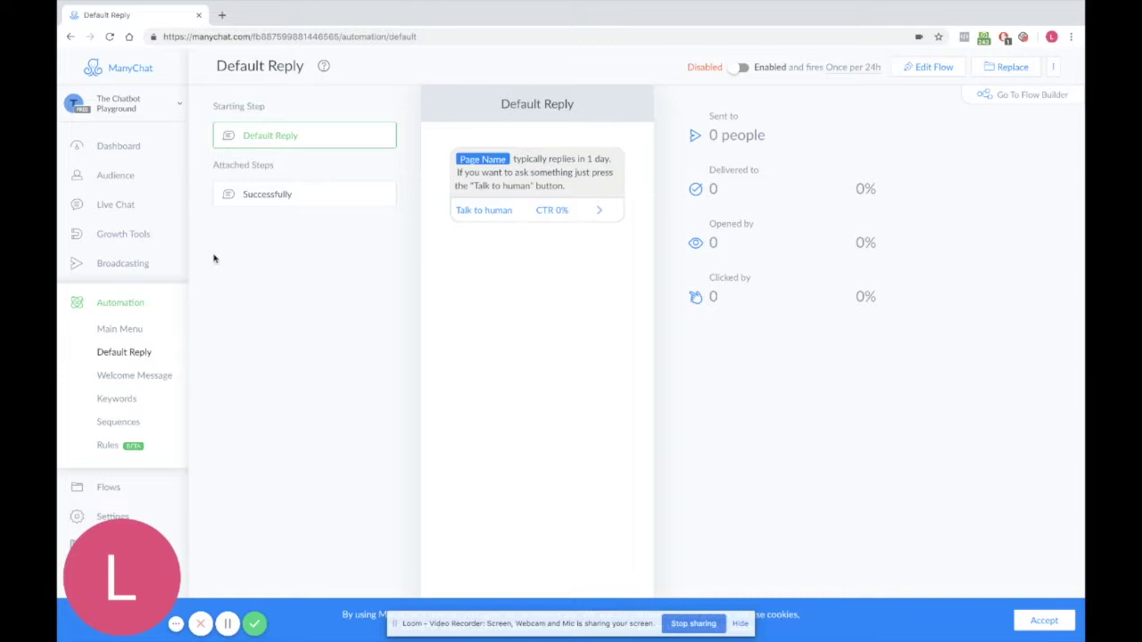
click(283, 194)
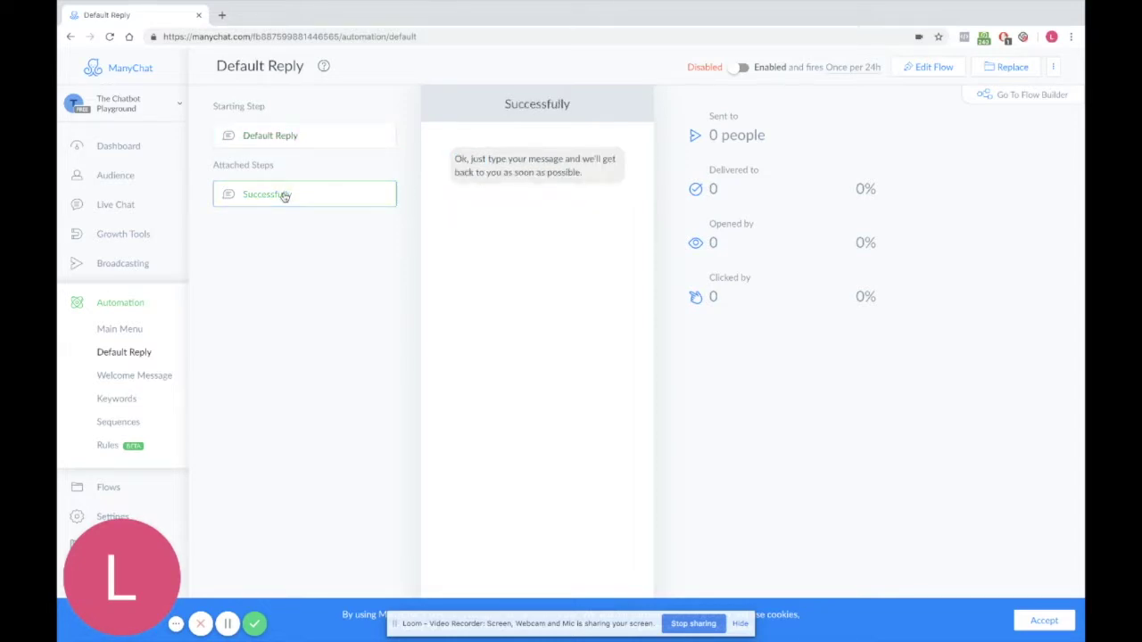
click(294, 136)
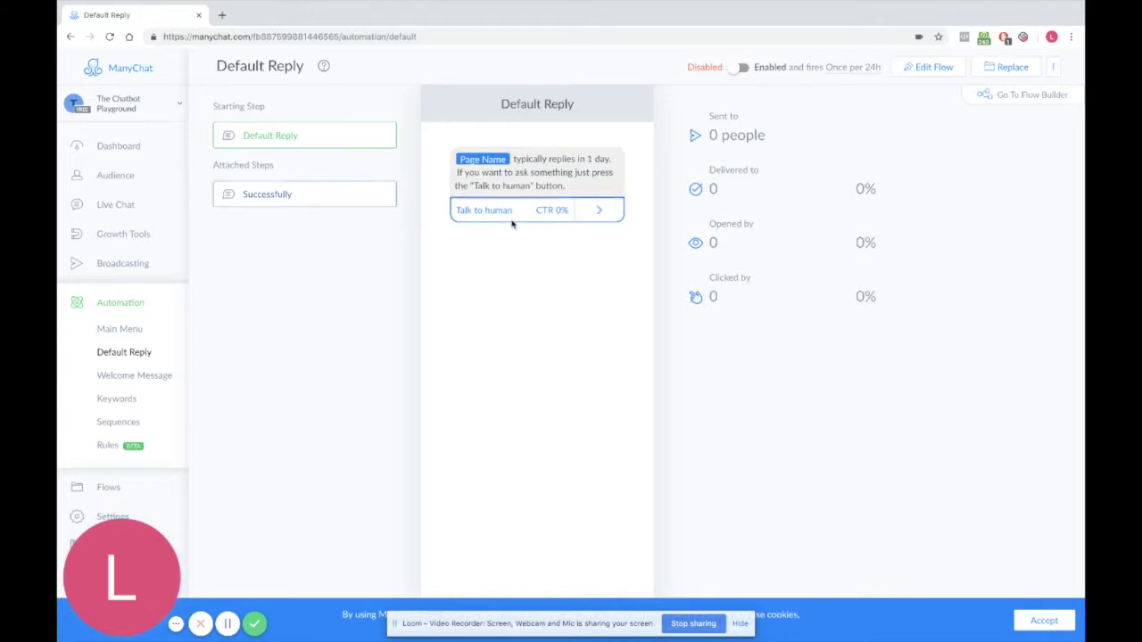
mouse_move(506, 220)
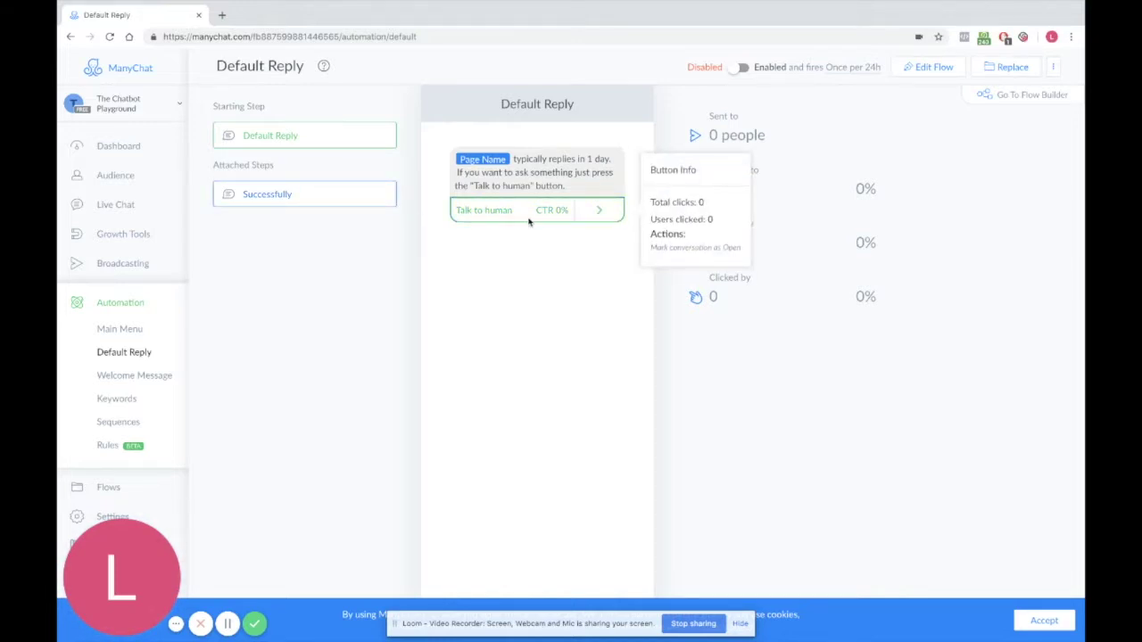
click(600, 210)
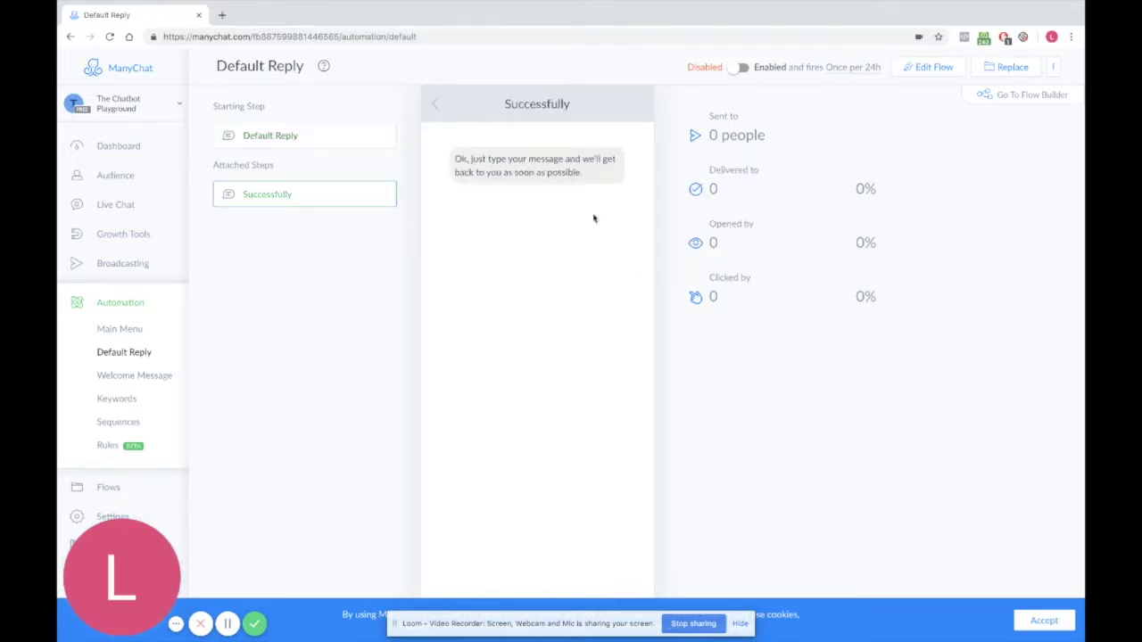
click(349, 145)
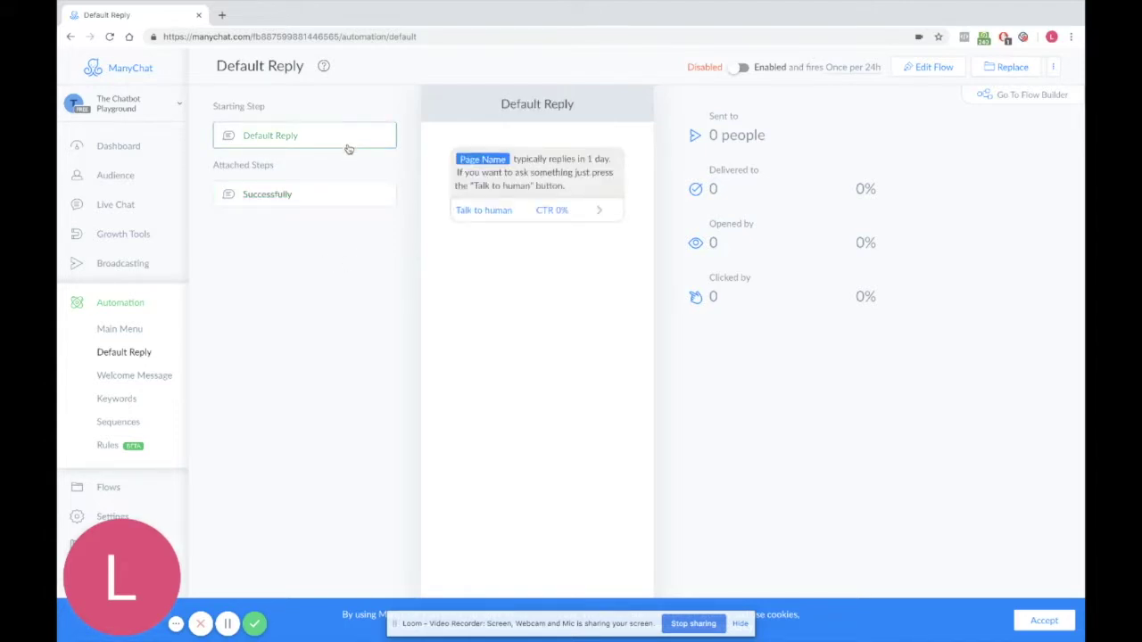
click(340, 196)
Add a text block, an image block and a card block to the welcome message
click(121, 382)
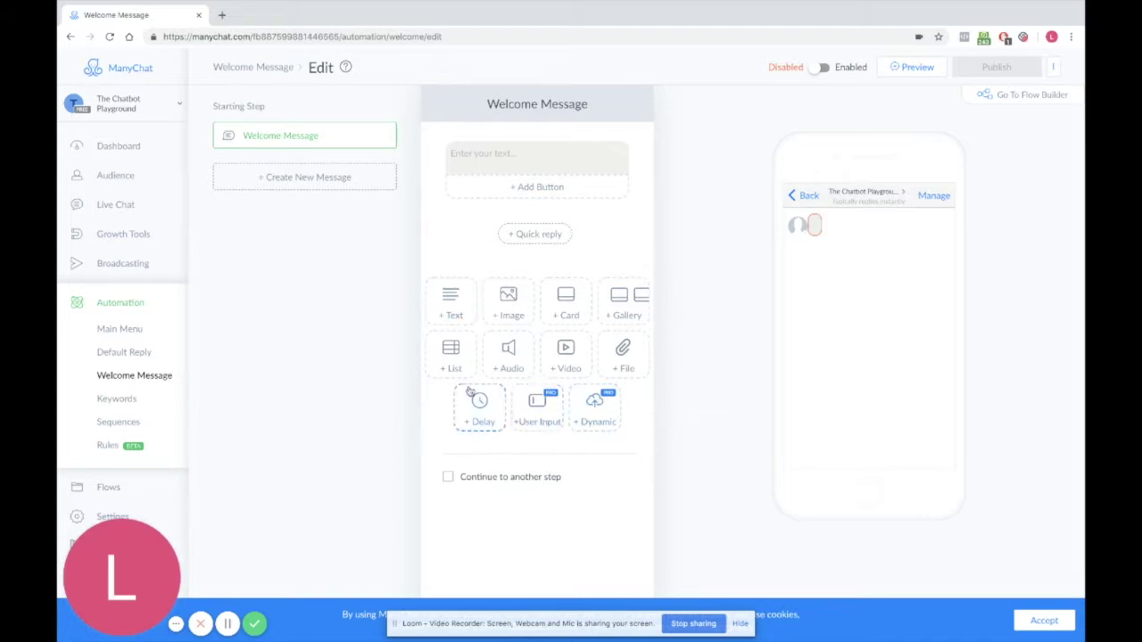
click(451, 304)
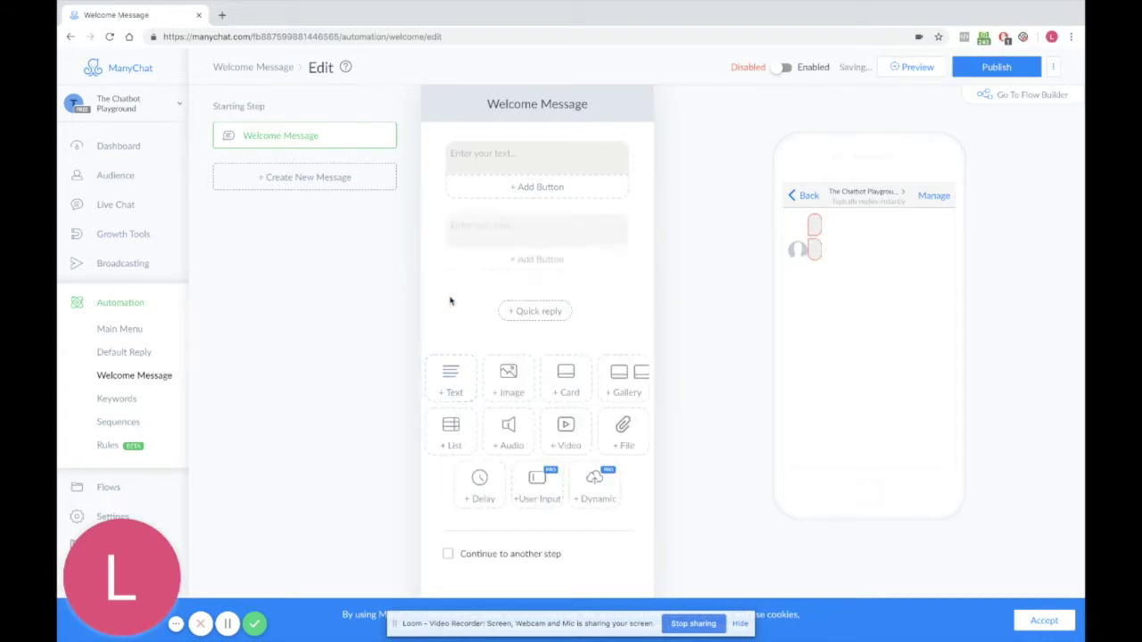
click(508, 379)
click(569, 473)
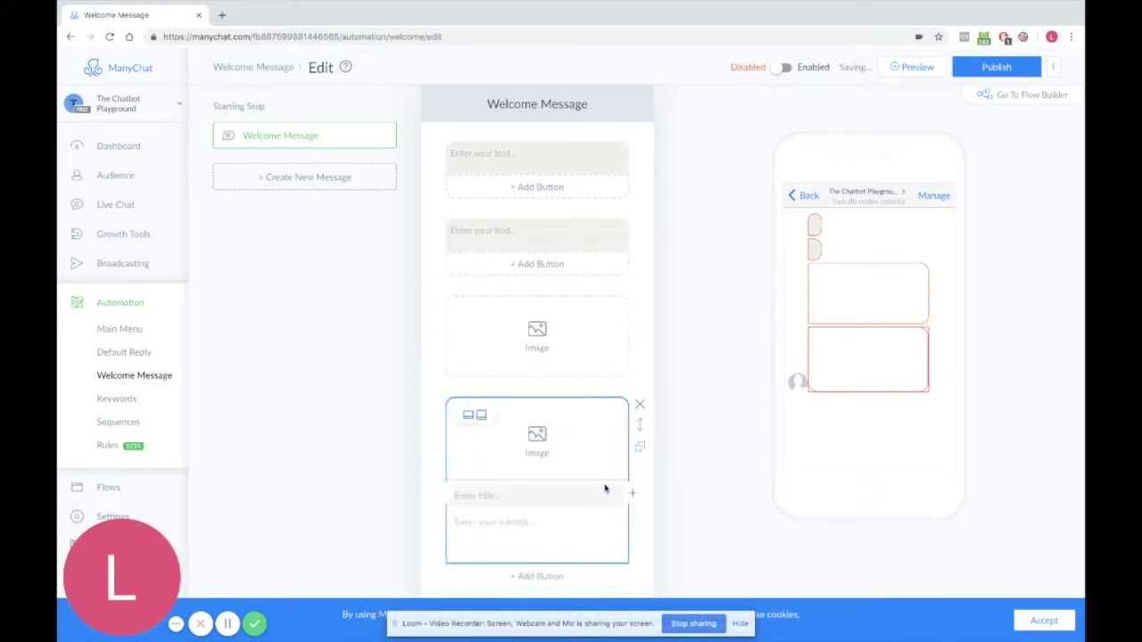
Add a gallery block and a list block below the card in the welcome message
scroll(605, 487, down, 1)
scroll(608, 493, down, 1)
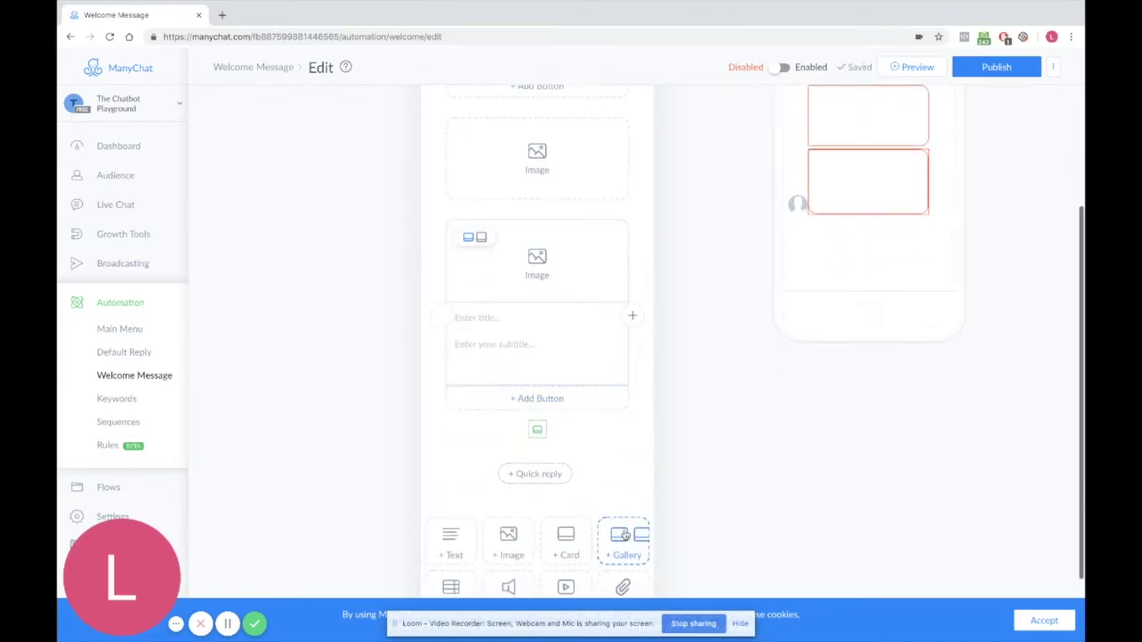
click(622, 533)
scroll(598, 471, down, 1)
scroll(612, 484, down, 1)
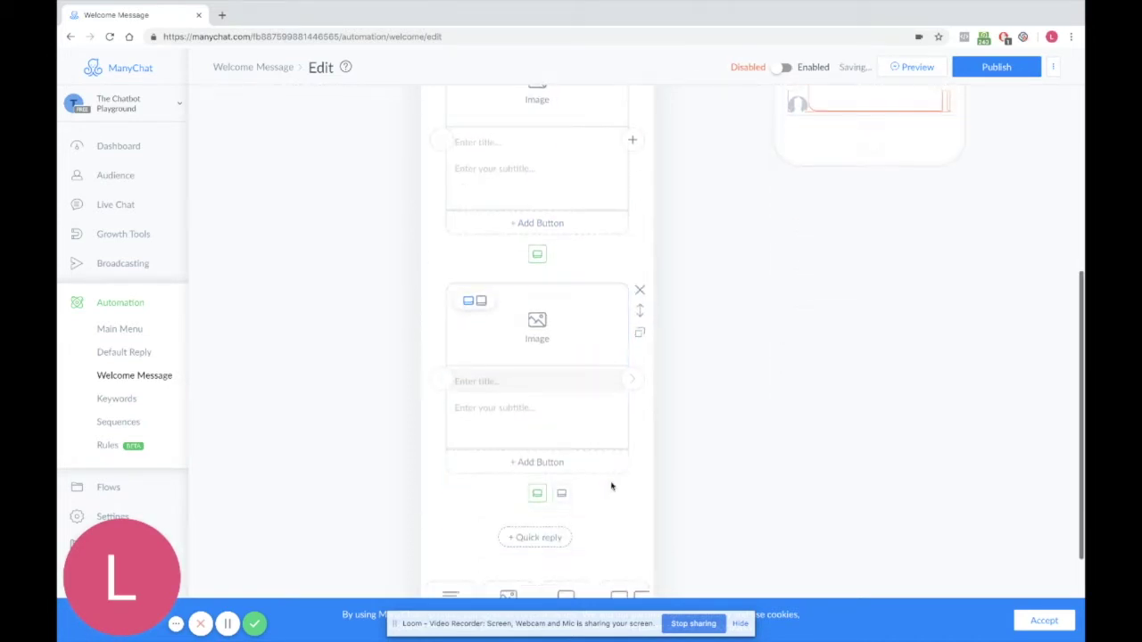
scroll(642, 441, down, 1)
scroll(640, 444, down, 2)
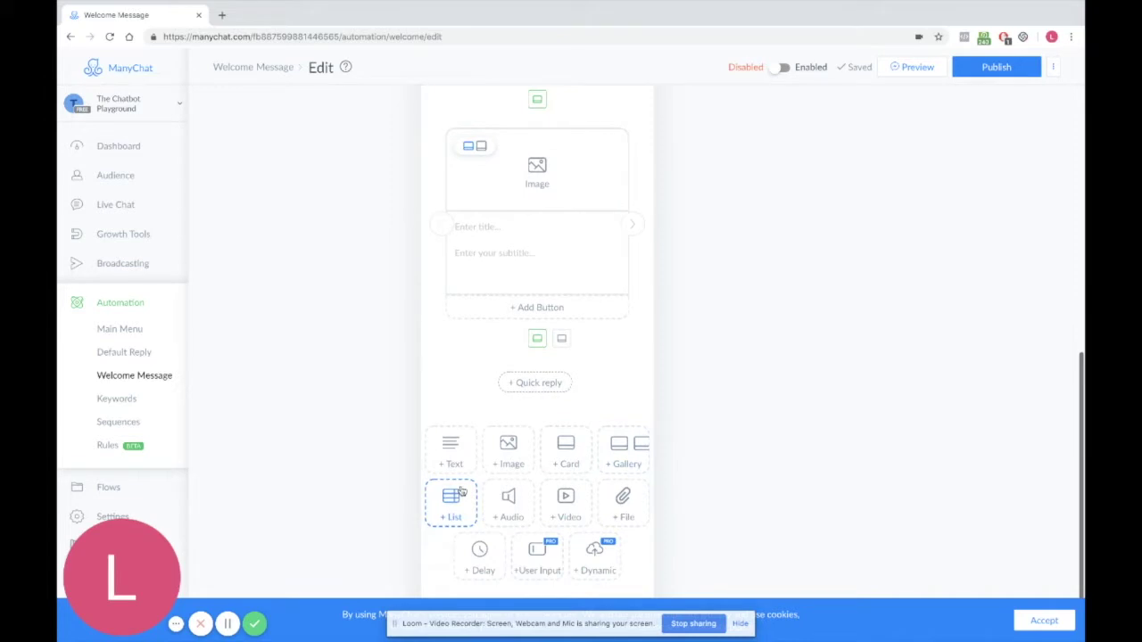
click(452, 500)
Add an audio block below the list in the welcome message
scroll(511, 512, down, 3)
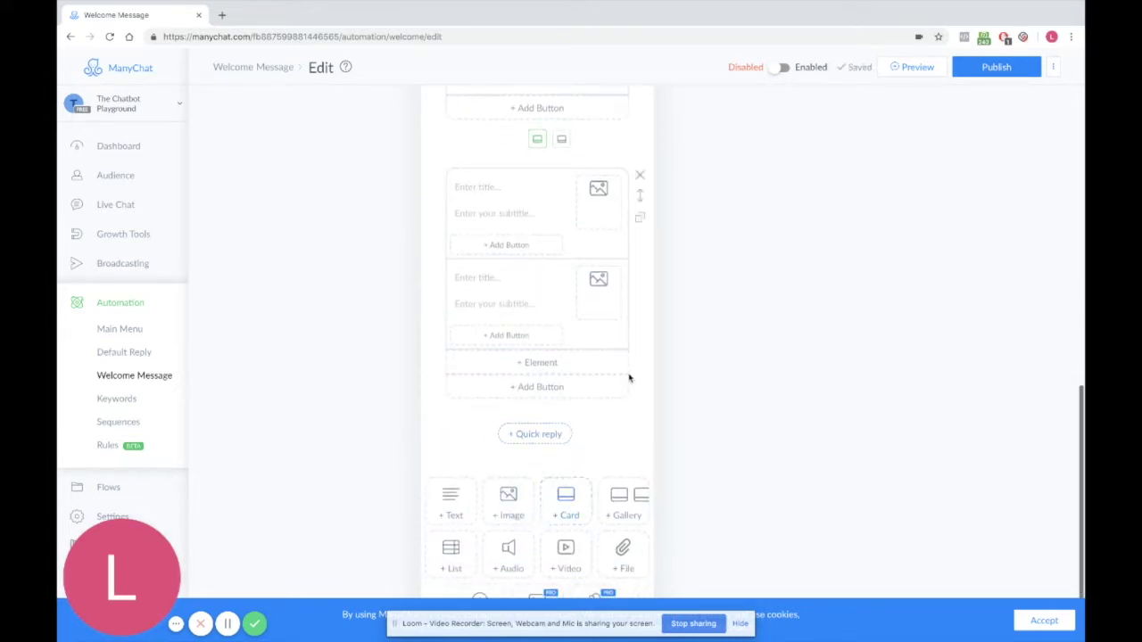
click(510, 554)
scroll(591, 561, down, 1)
scroll(590, 561, down, 2)
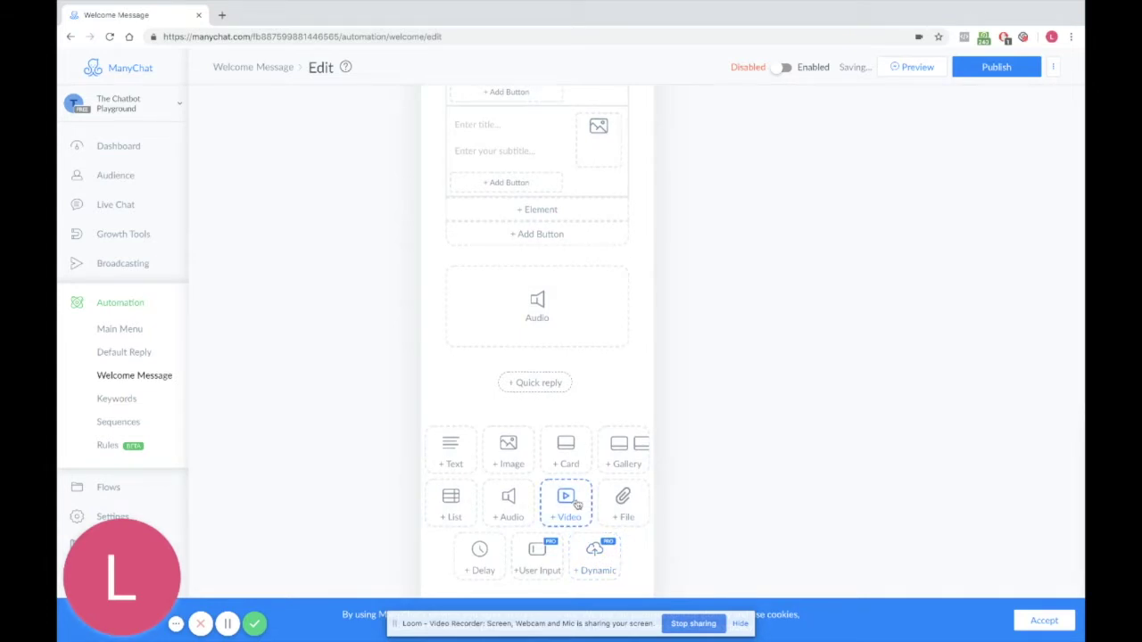
Add a video block and a file block below the audio block in the welcome message
click(565, 502)
scroll(657, 469, down, 2)
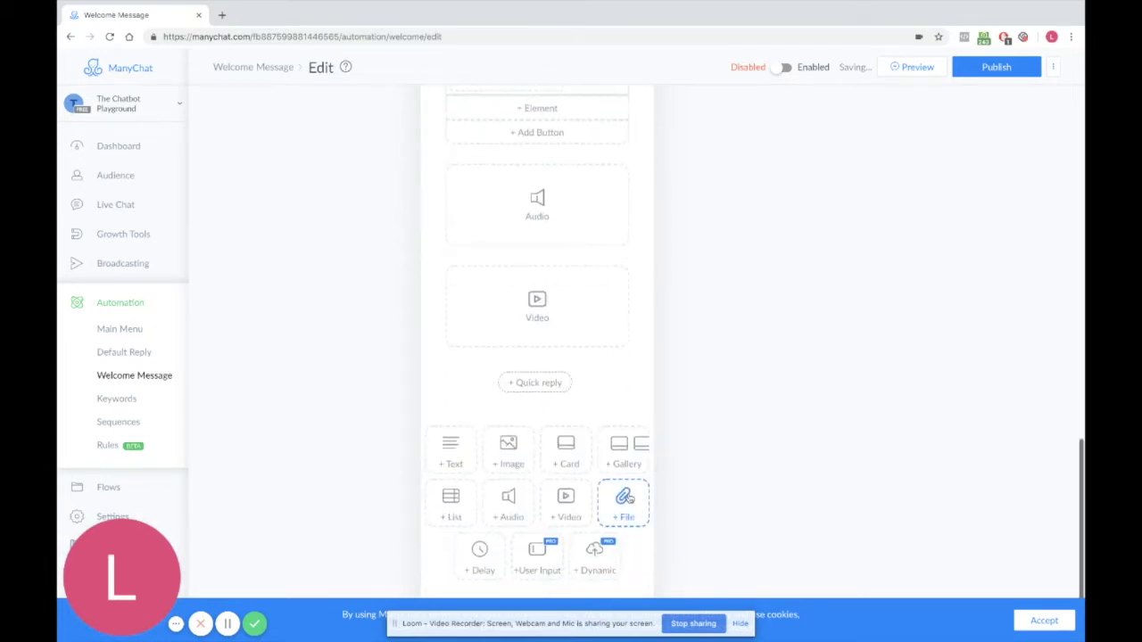
click(629, 497)
scroll(567, 413, down, 1)
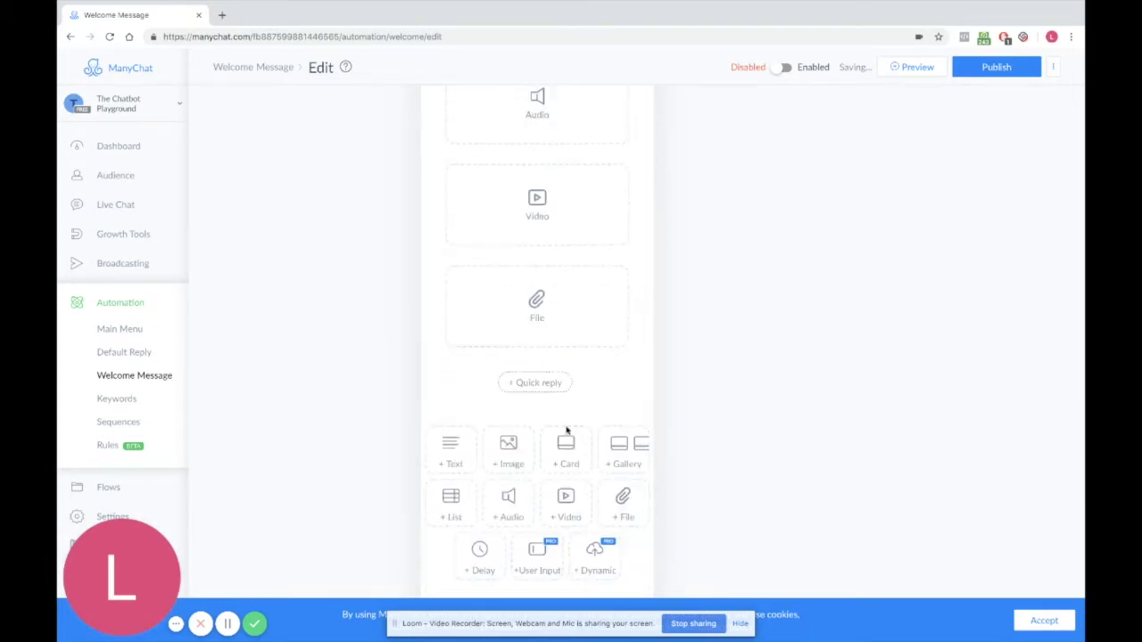
Add a delay block, a user input block and a dynamic content block below the file block
click(497, 560)
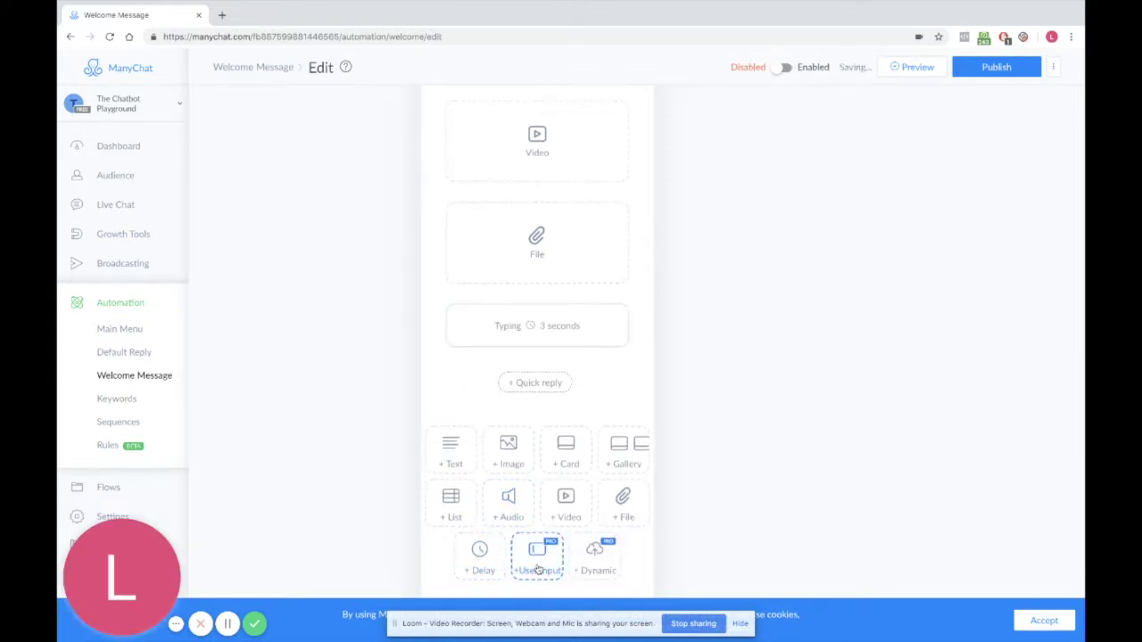
click(538, 570)
scroll(595, 522, down, 1)
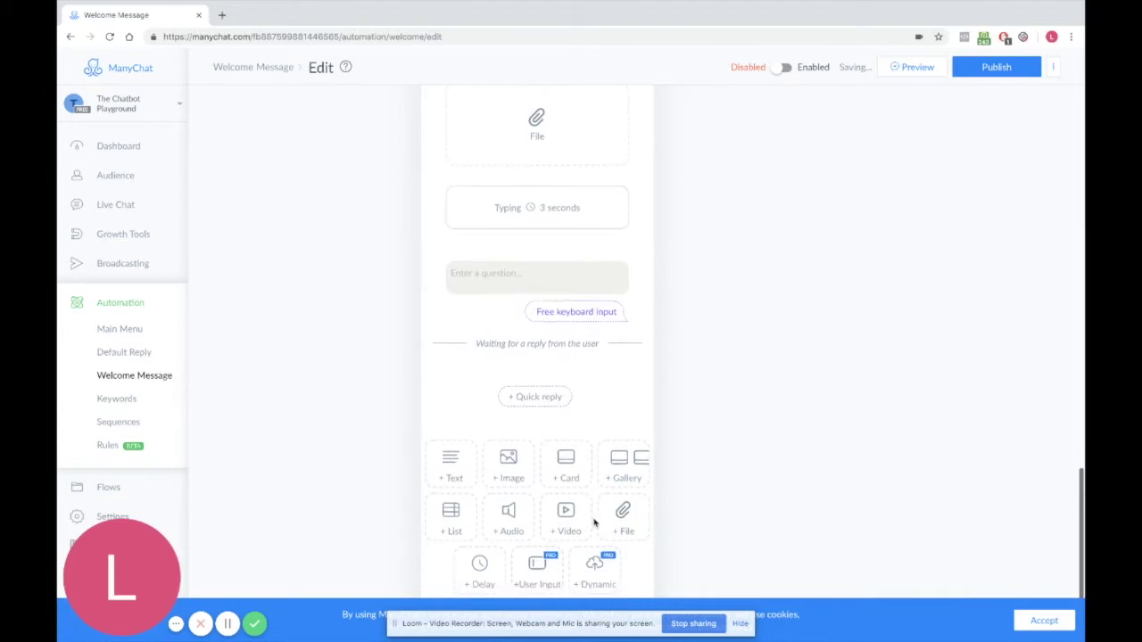
click(599, 567)
mouse_move(580, 408)
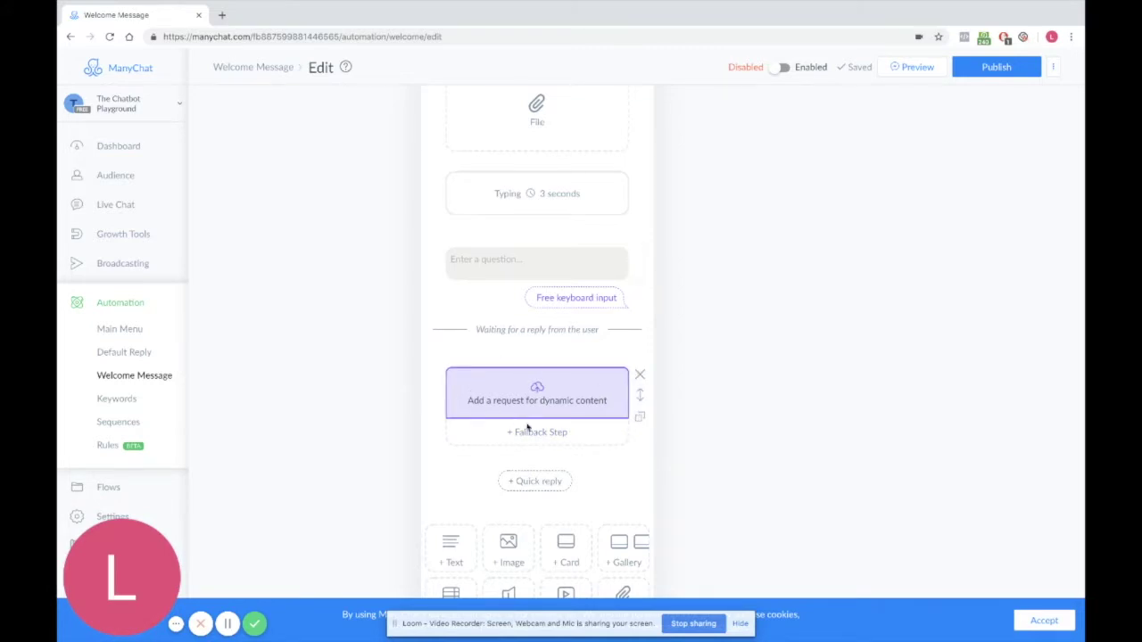
Review the content blocks of the welcome message and how they look in the phone preview
scroll(571, 389, up, 2)
scroll(572, 387, up, 10)
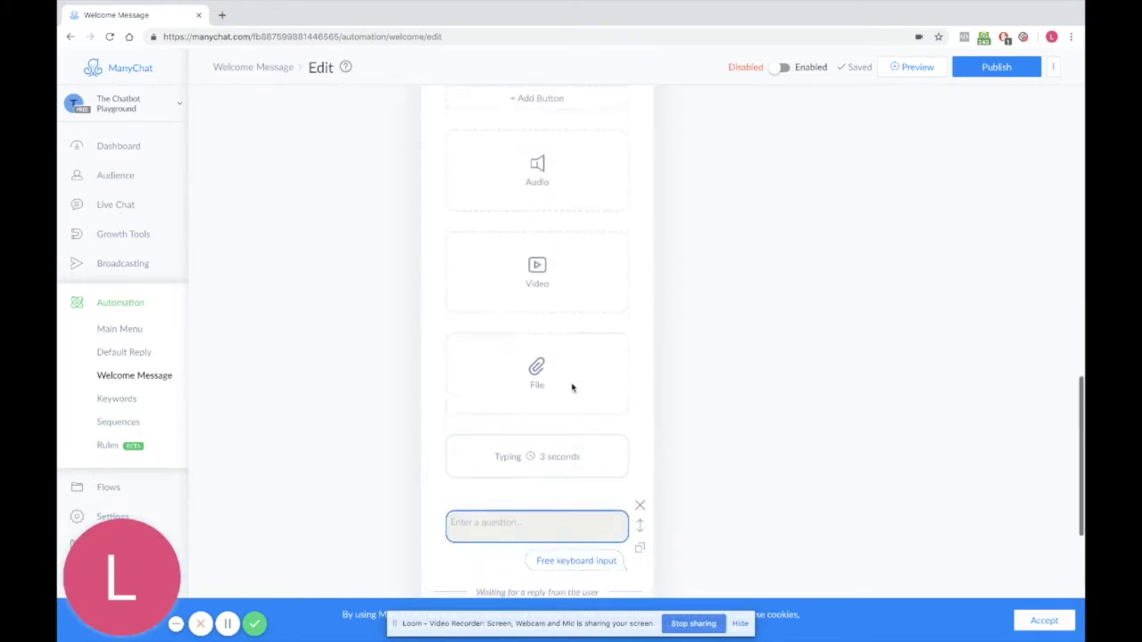
scroll(572, 387, up, 10)
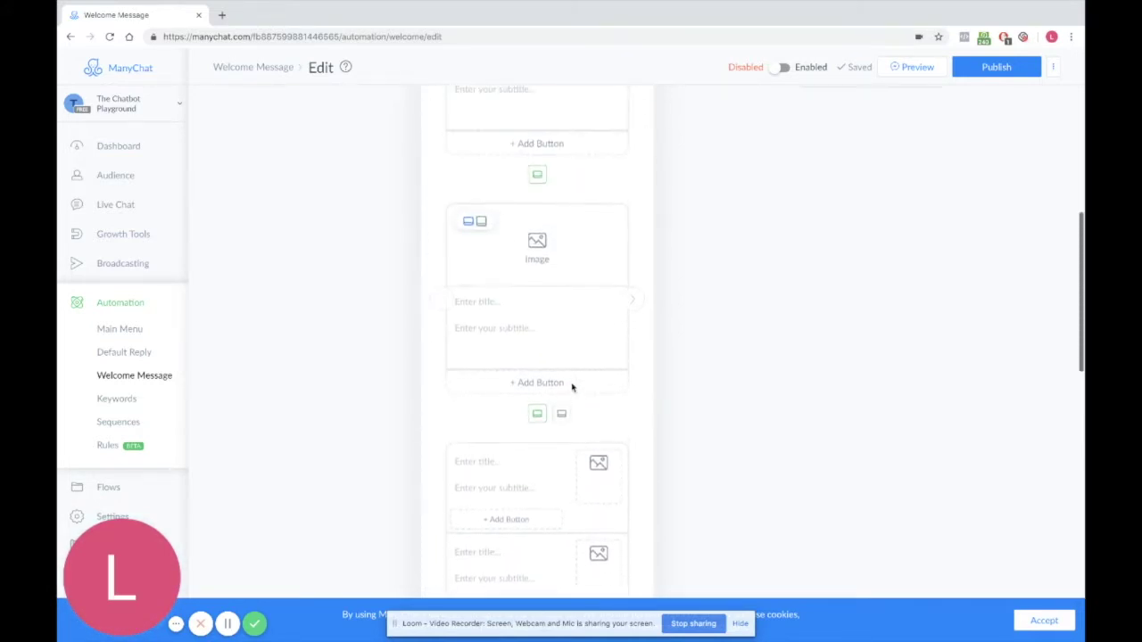
scroll(572, 388, up, 3)
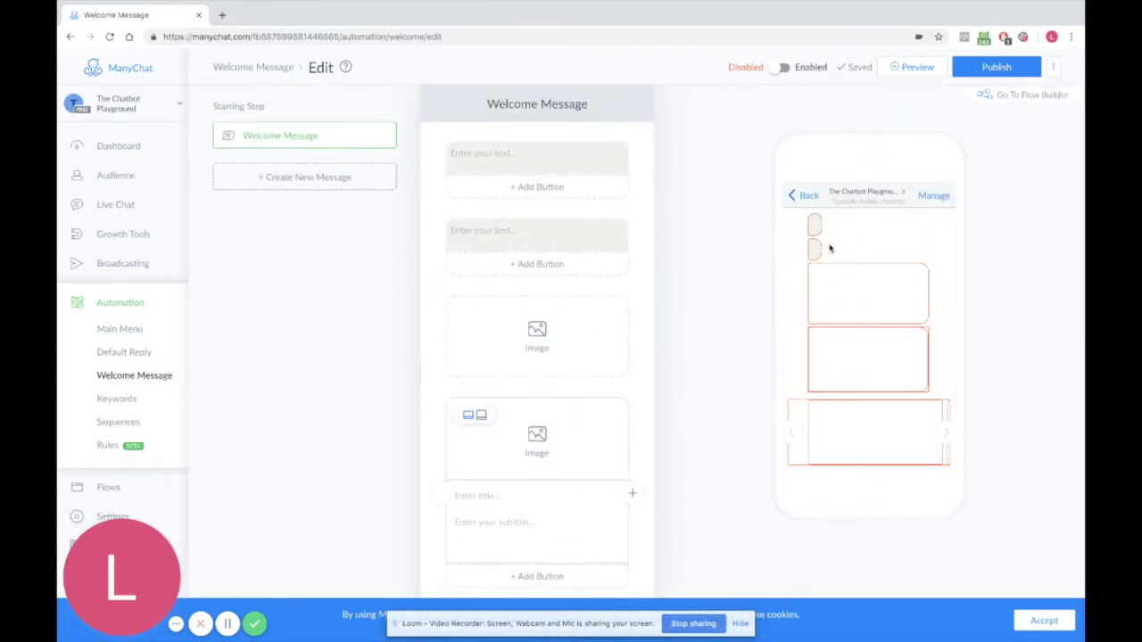
scroll(831, 360, down, 2)
scroll(831, 360, down, 3)
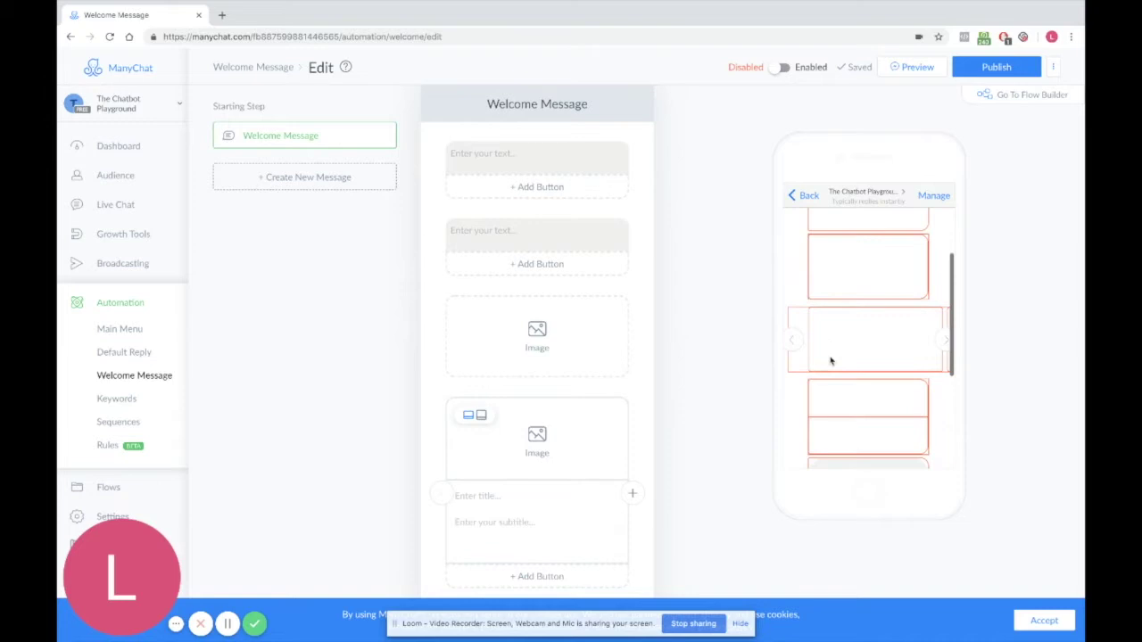
scroll(849, 358, down, 2)
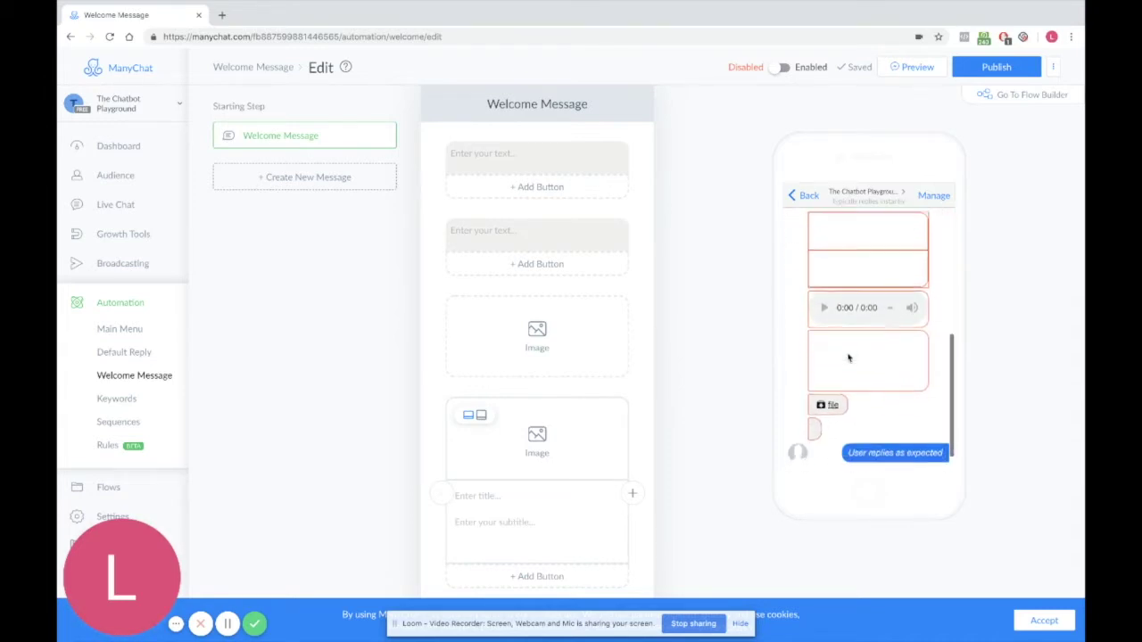
scroll(880, 324, up, 5)
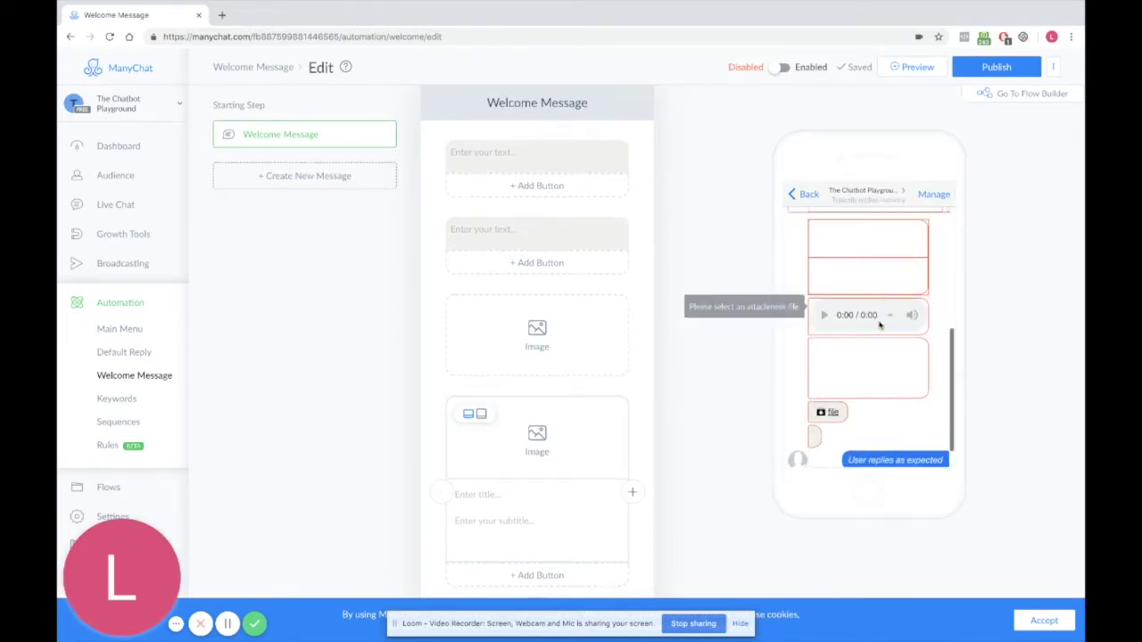
scroll(879, 325, down, 4)
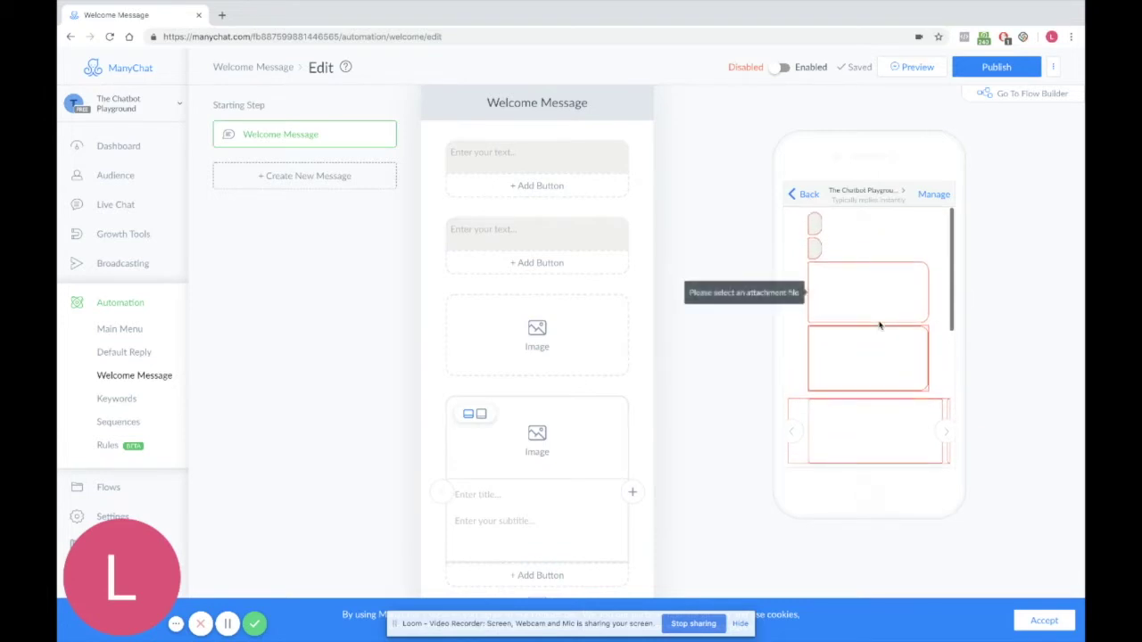
Create a new keyword rule for messages that are "enter your keyword here"
click(116, 401)
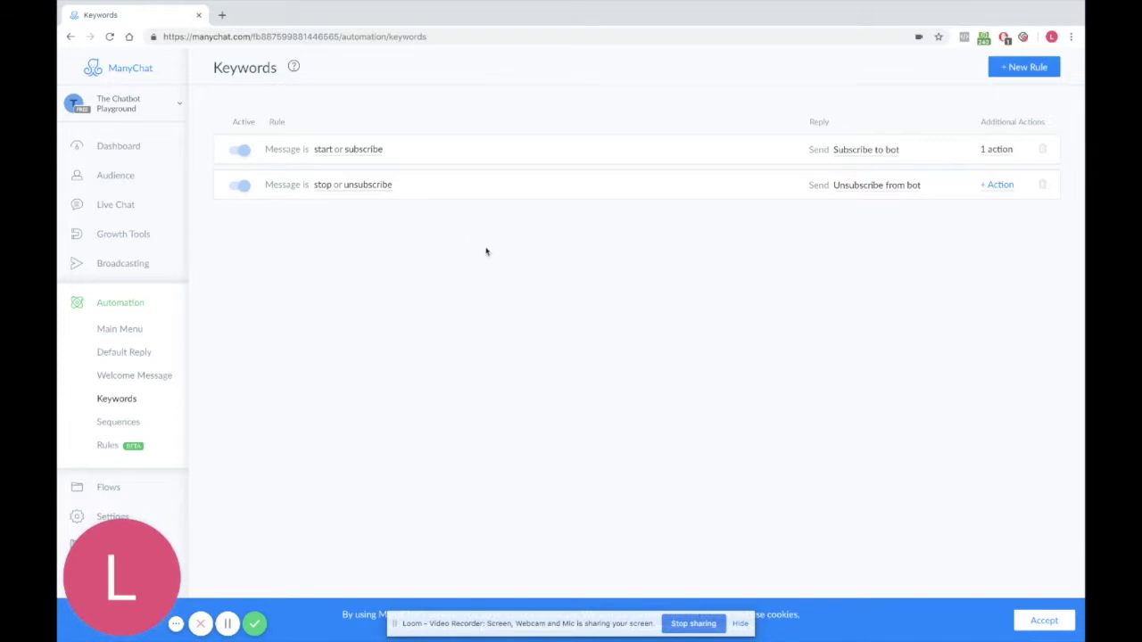
click(1007, 67)
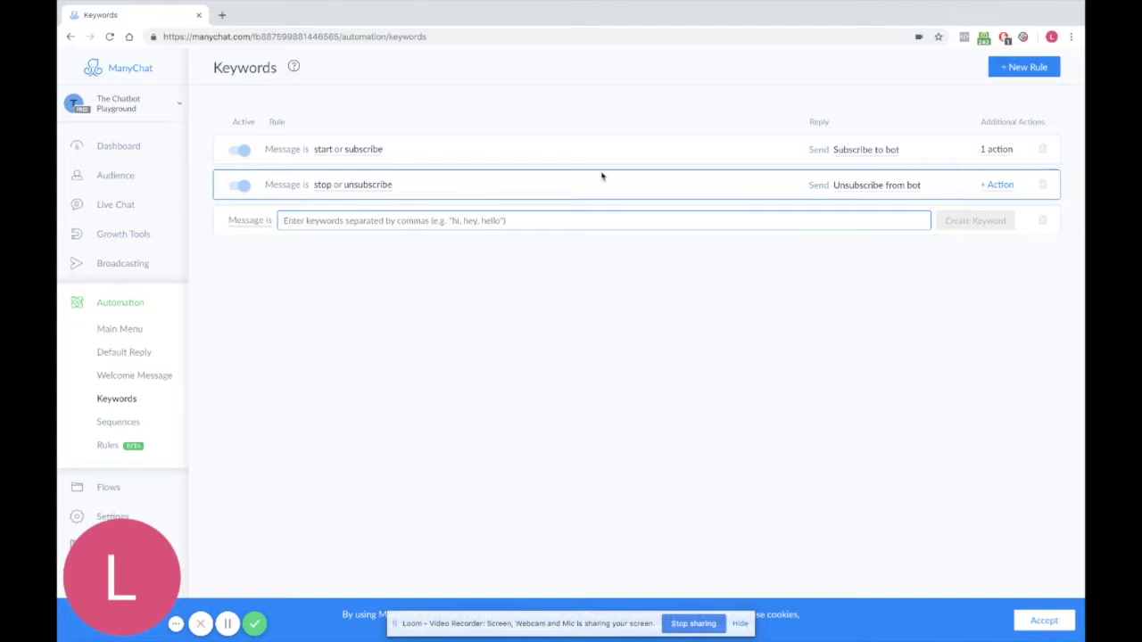
text(ent)
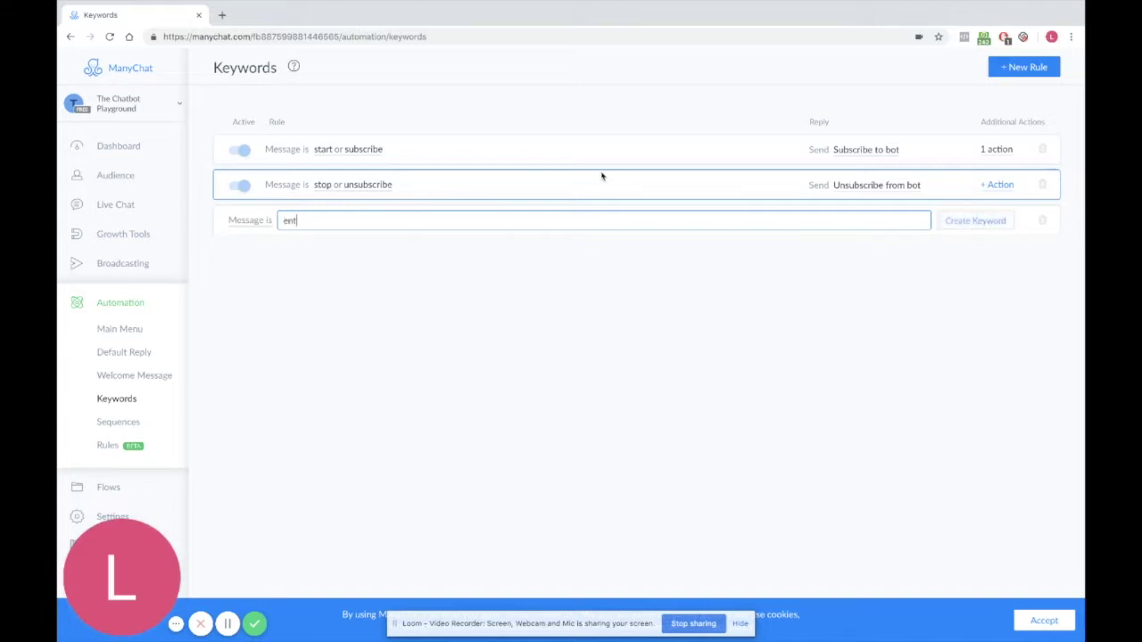
text(er your keyword here)
key(Return)
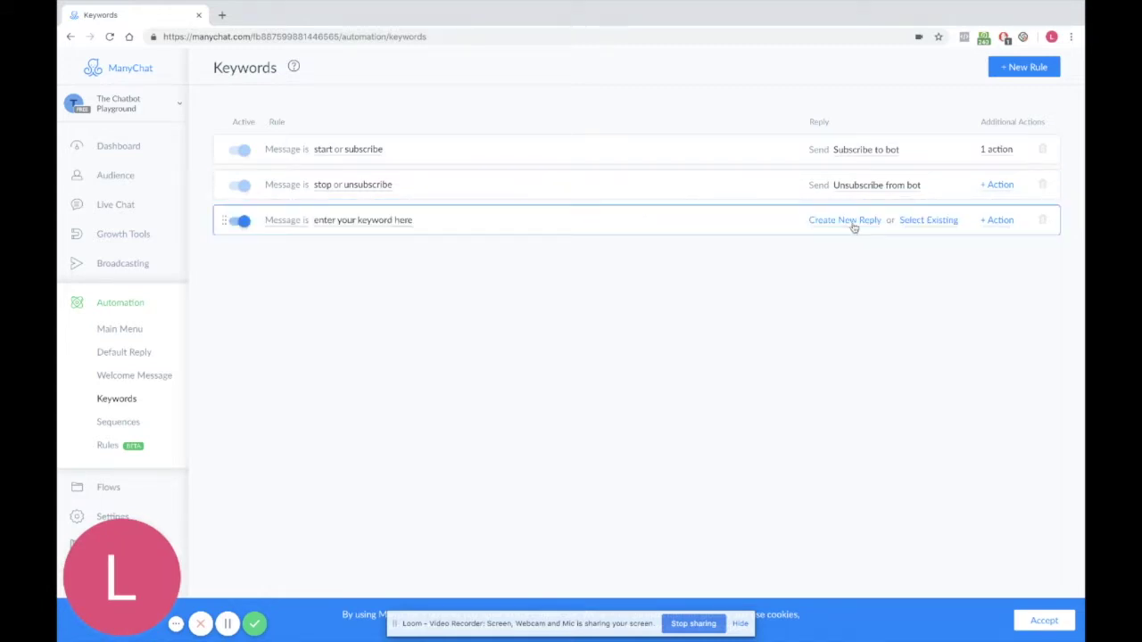
Create a new reply for the keyword rule with the text "You can set specific replies for specific keywords"
click(855, 221)
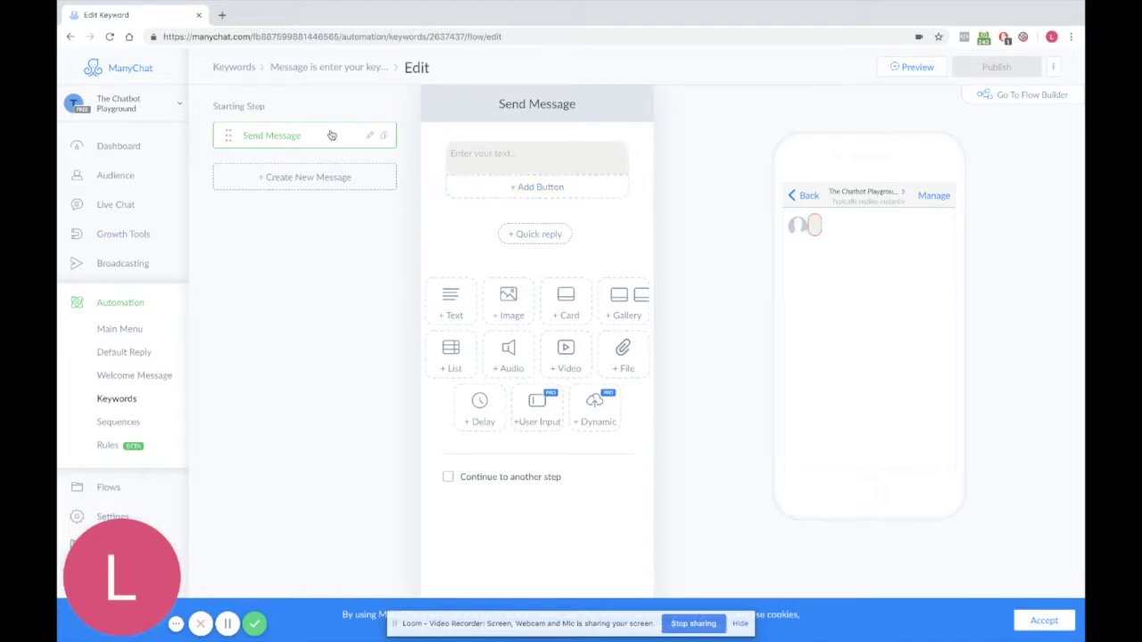
click(515, 153)
text(U)
click(530, 150)
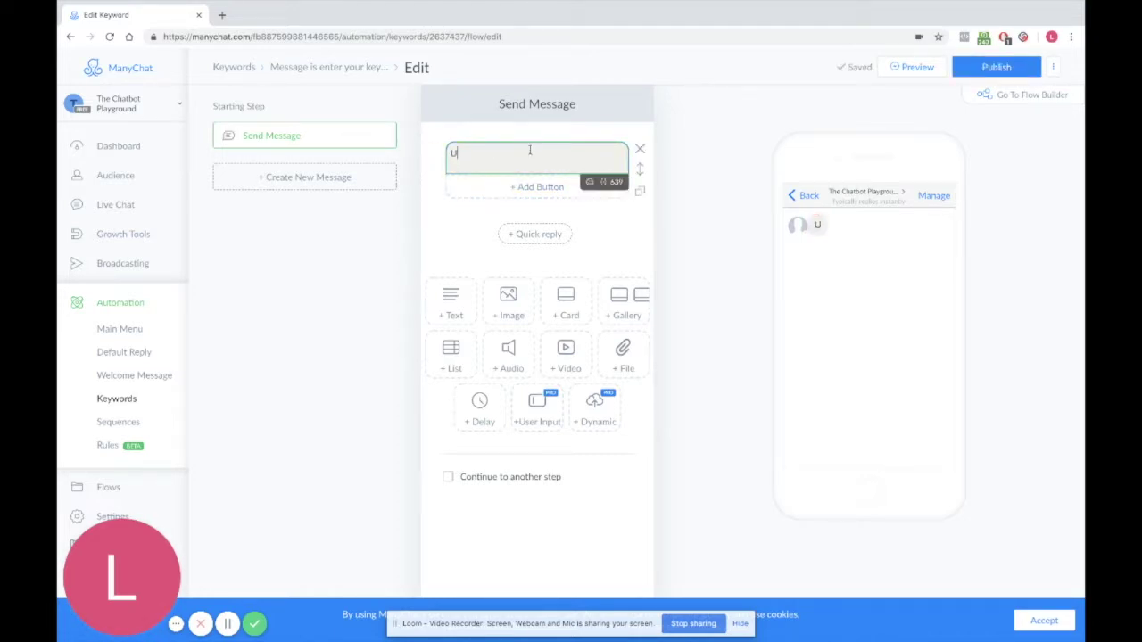
key(BackSpace)
text(You can s)
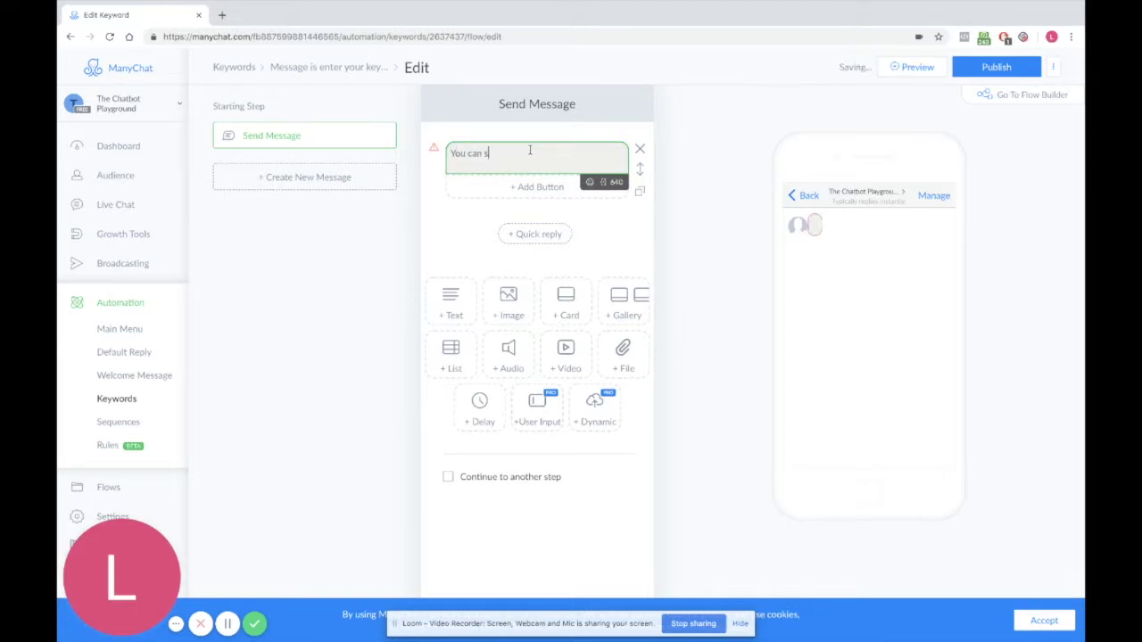
text(et se)
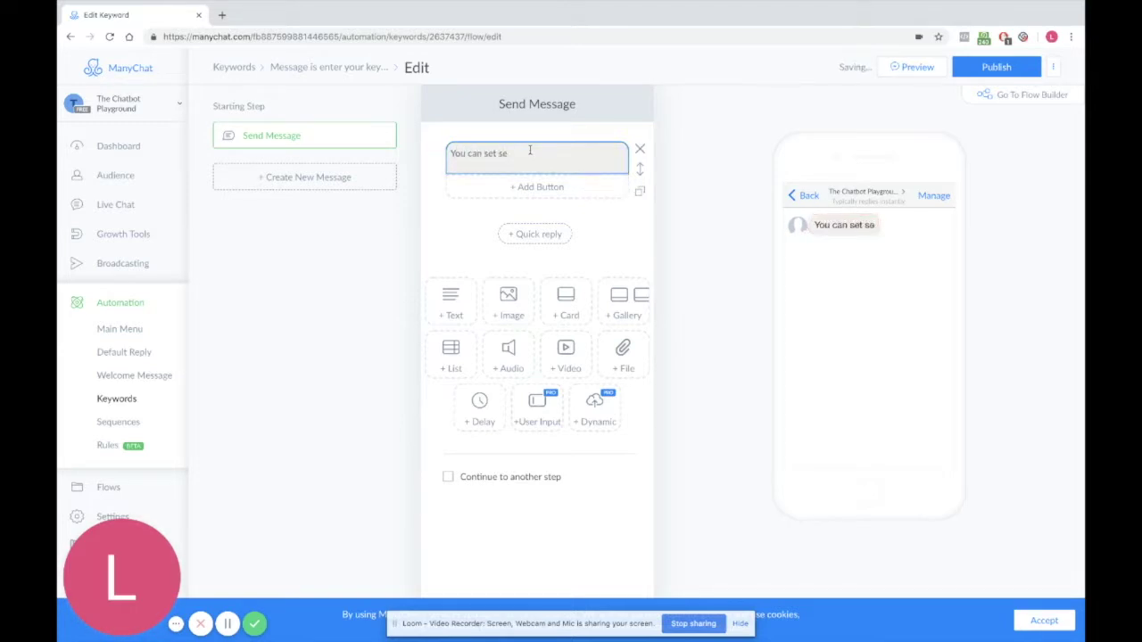
click(510, 157)
text(ecif)
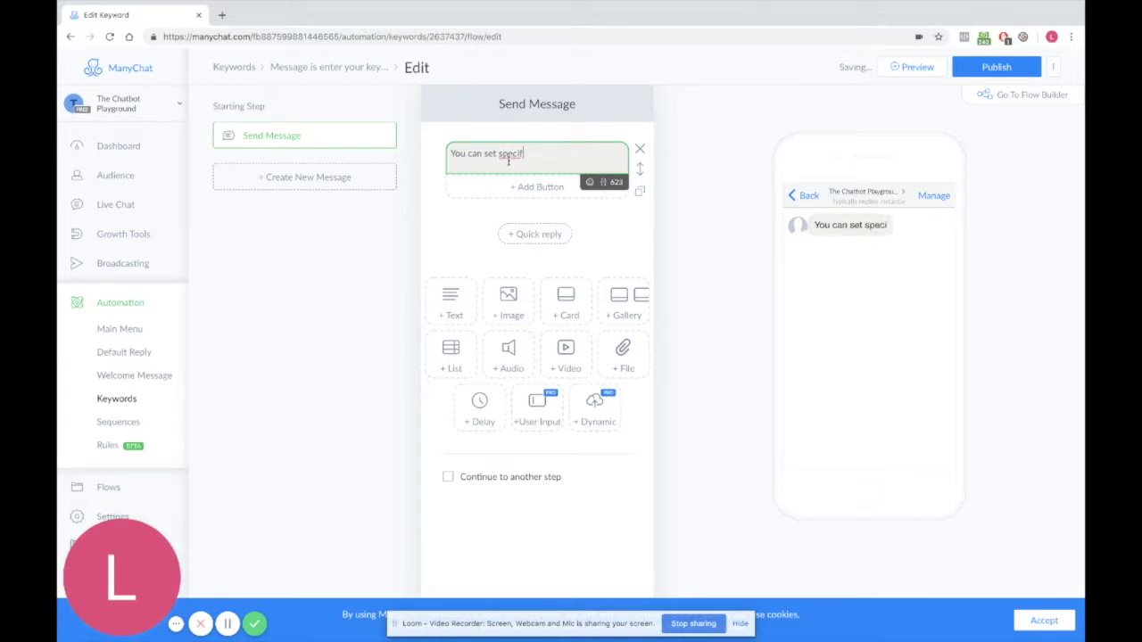
text(c)
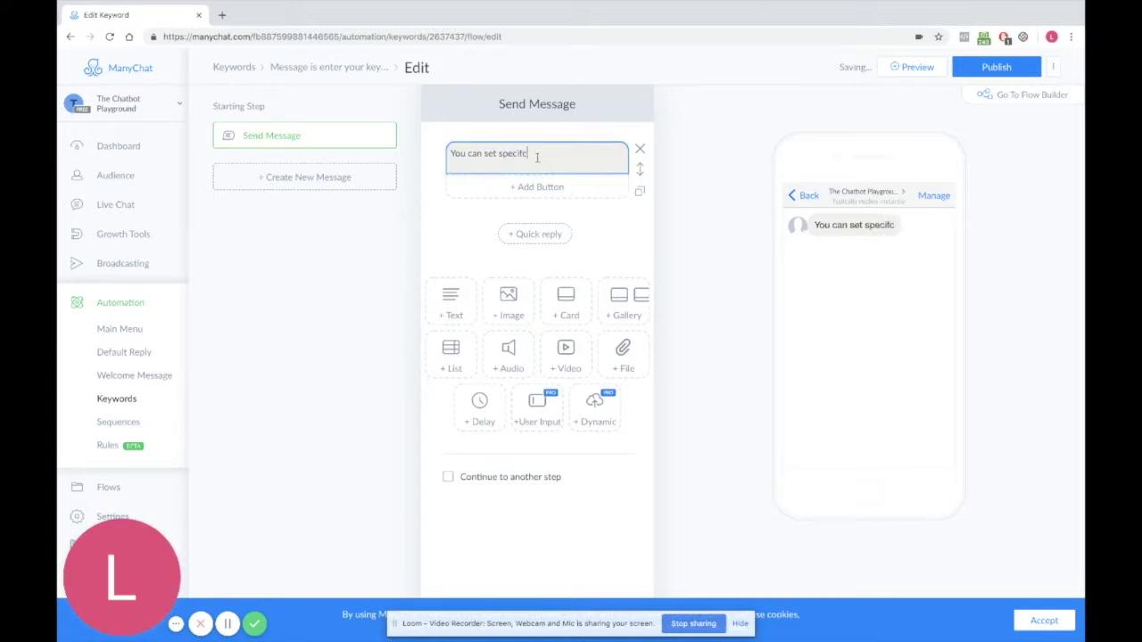
key(BackSpace)
text(ic repl)
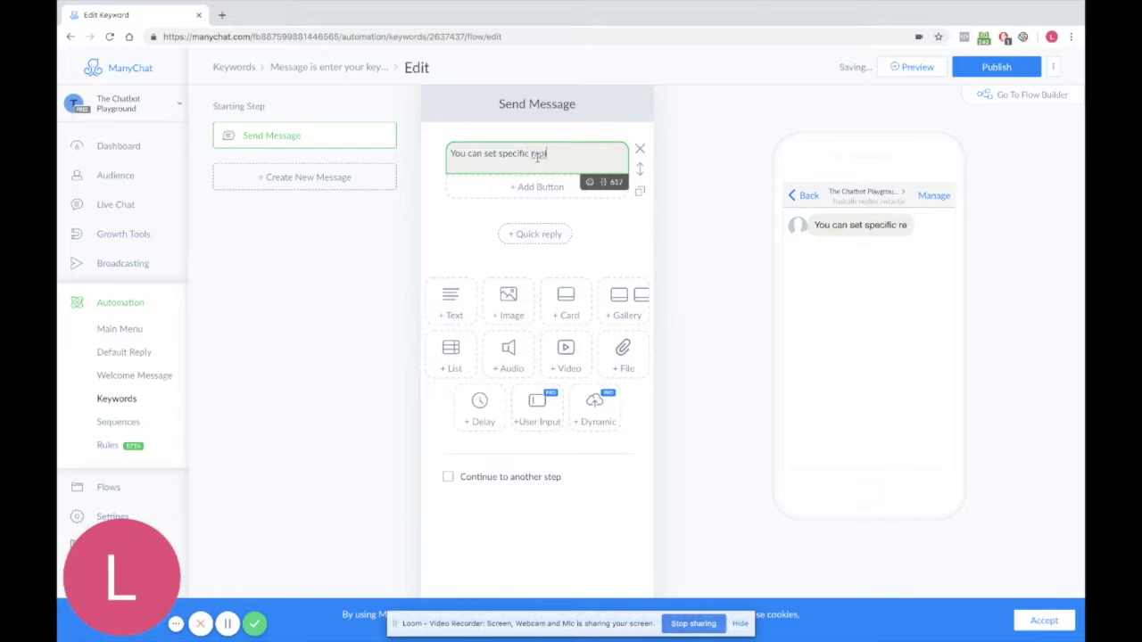
text(ies for)
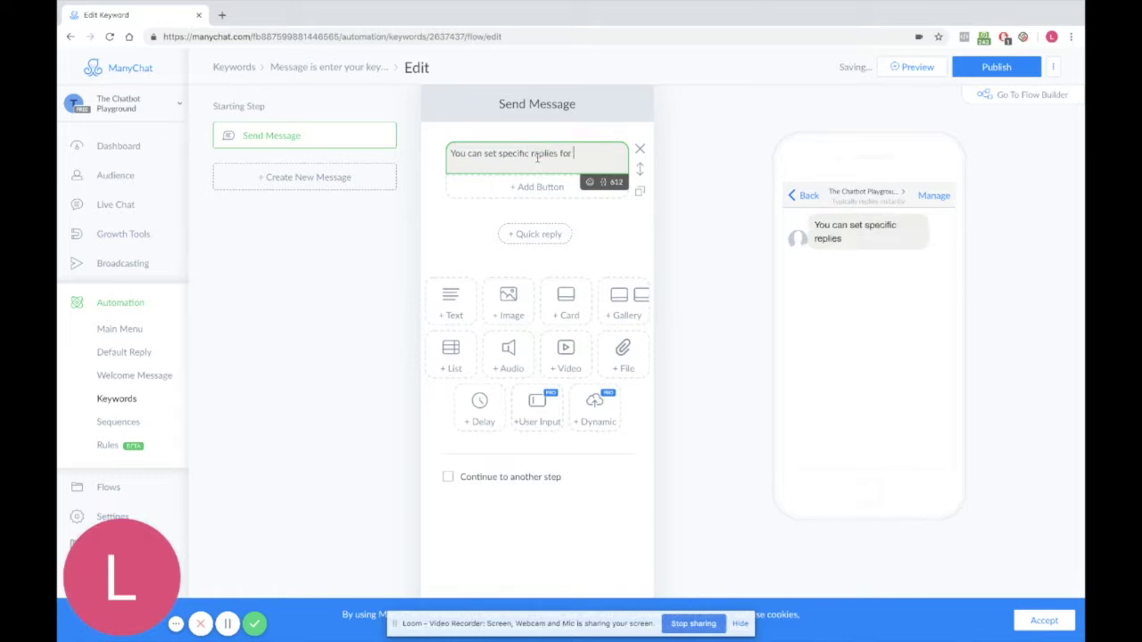
text( specific keywords)
click(716, 247)
Add the line "(You could use this for a contest) ;)" after a blank line in the reply text
click(490, 165)
key(Return)
key(Return)
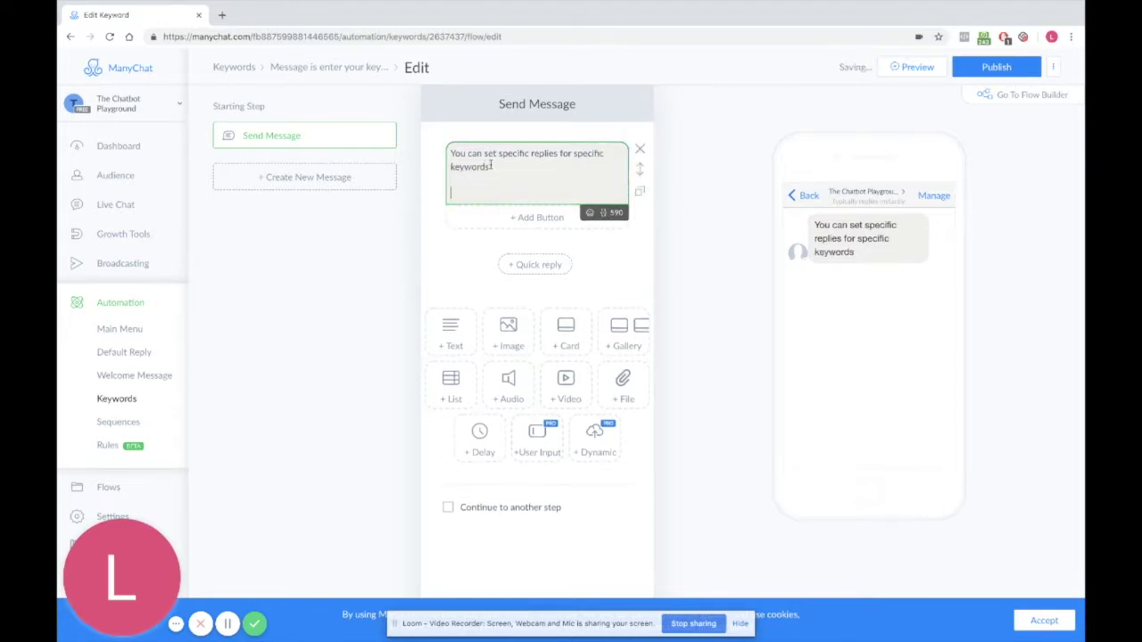
text((You could use this cor a)
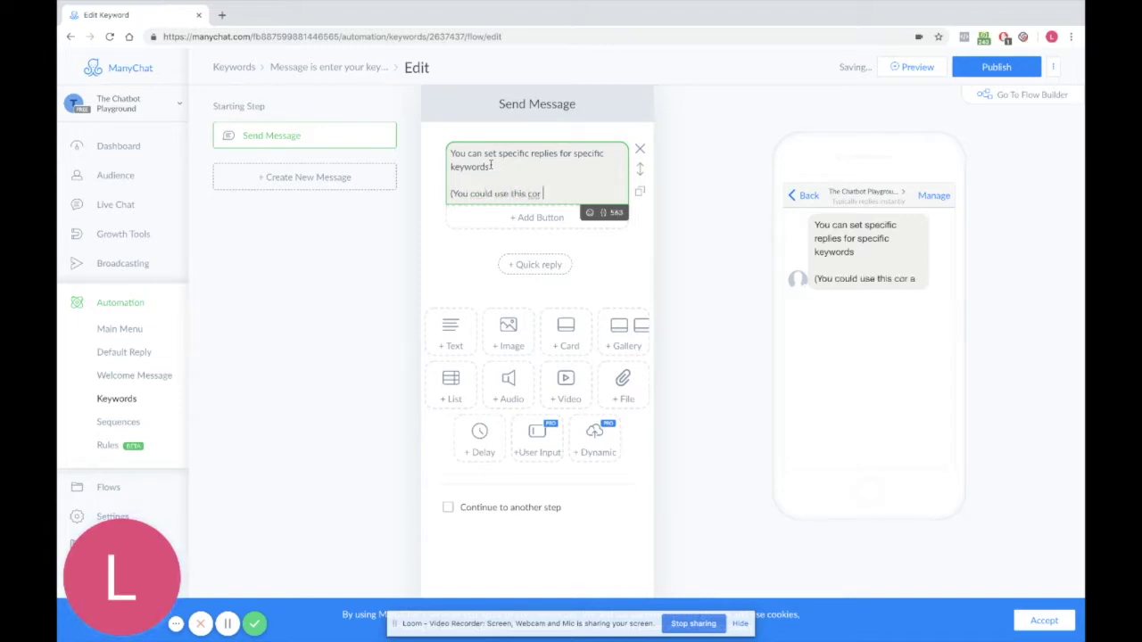
text(xontest) ;)
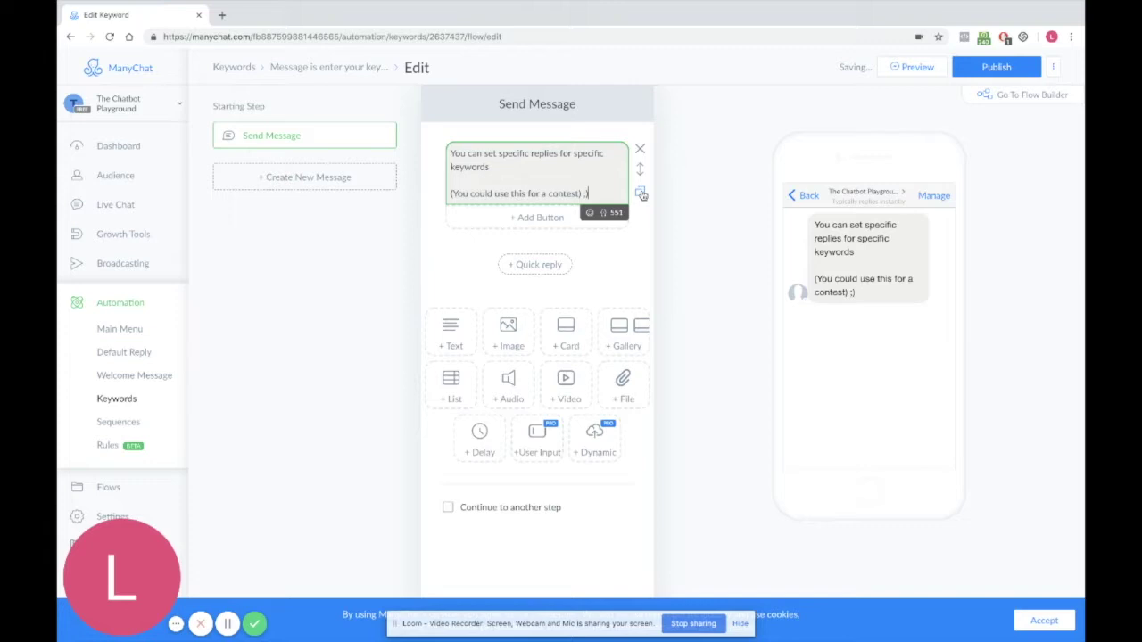
click(723, 226)
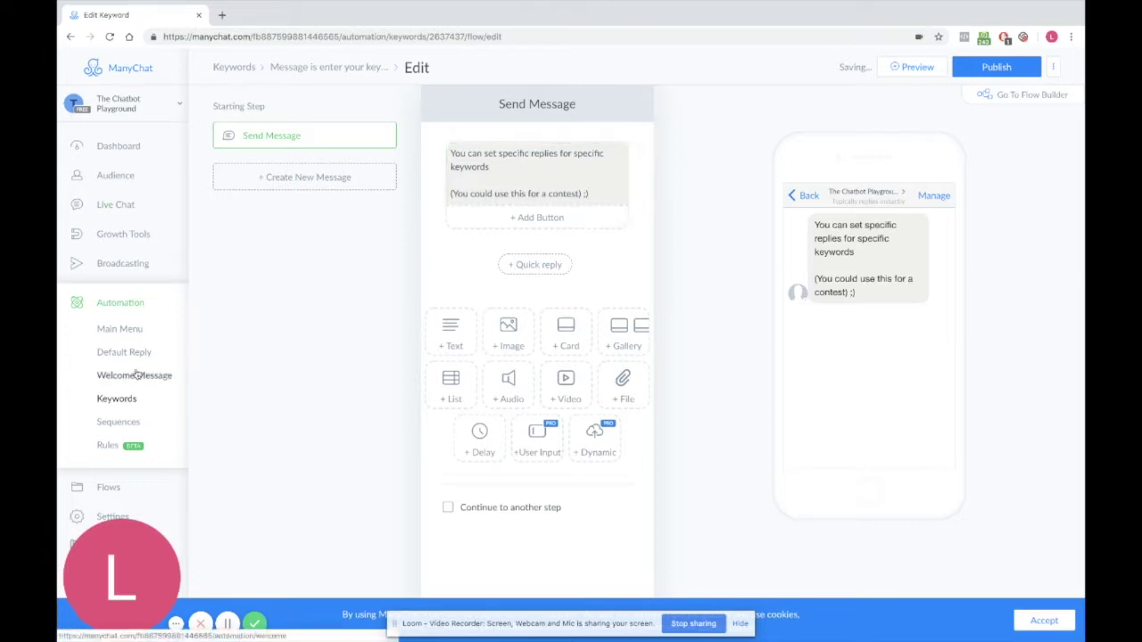
Examine the Example Sequence, including its "Introduction content + Unsubscribe instructions" and "Educational + Soft sell" messages
click(119, 422)
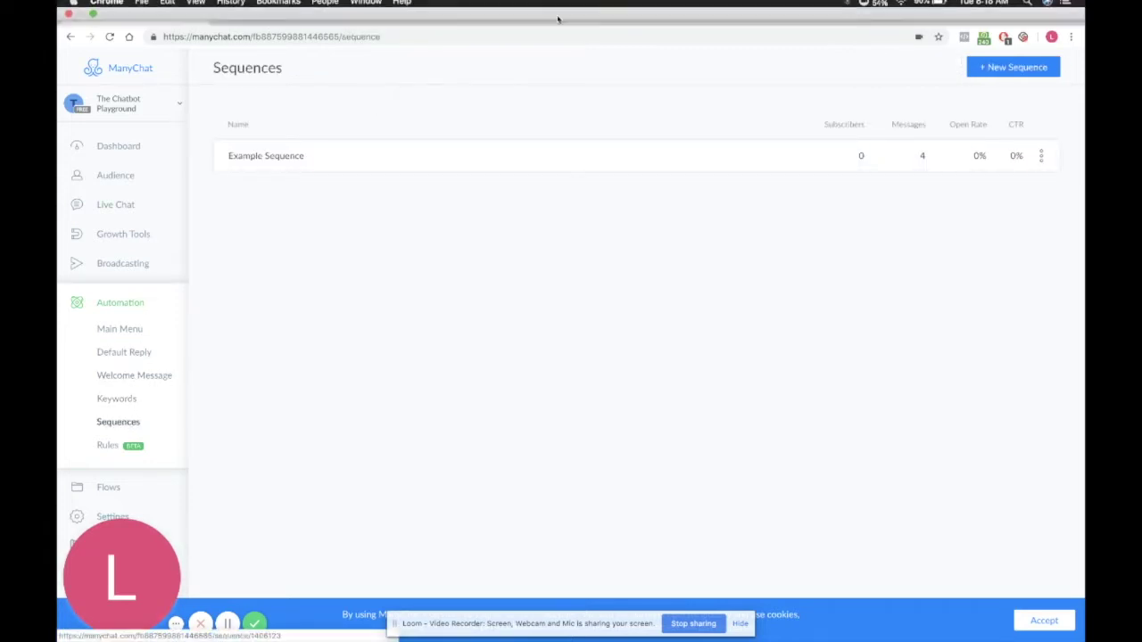
click(649, 166)
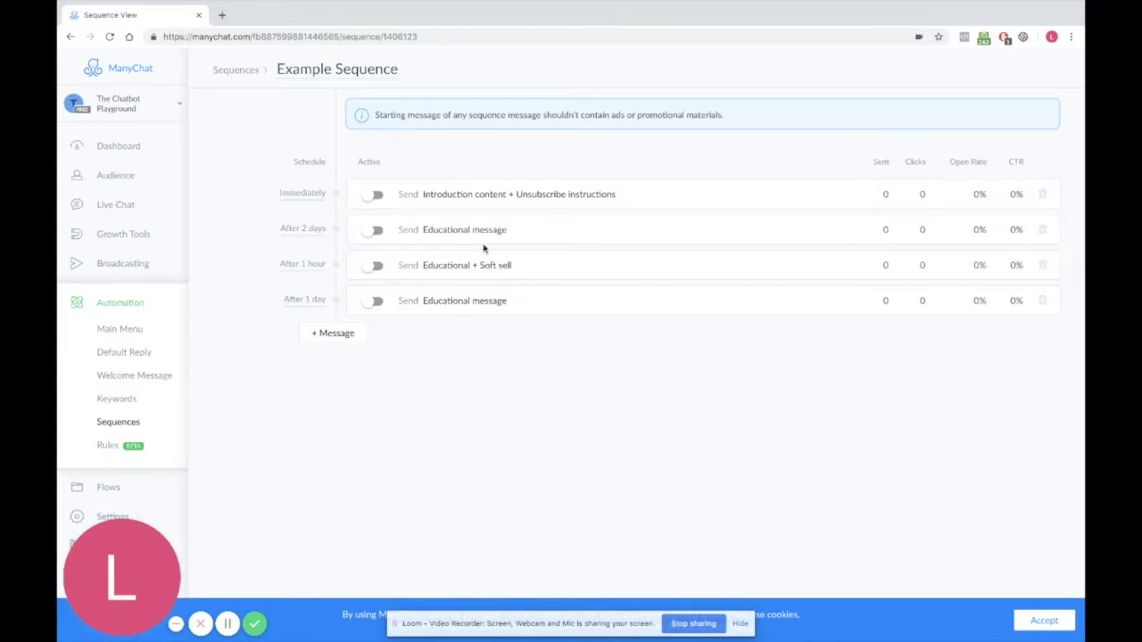
click(523, 197)
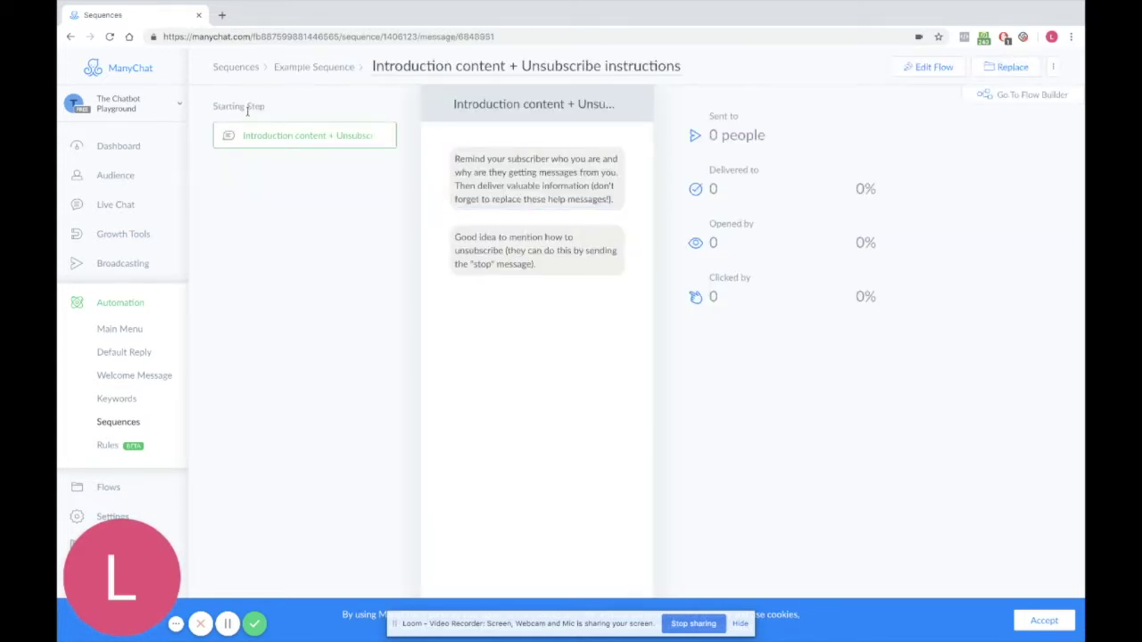
click(313, 69)
click(446, 233)
click(313, 68)
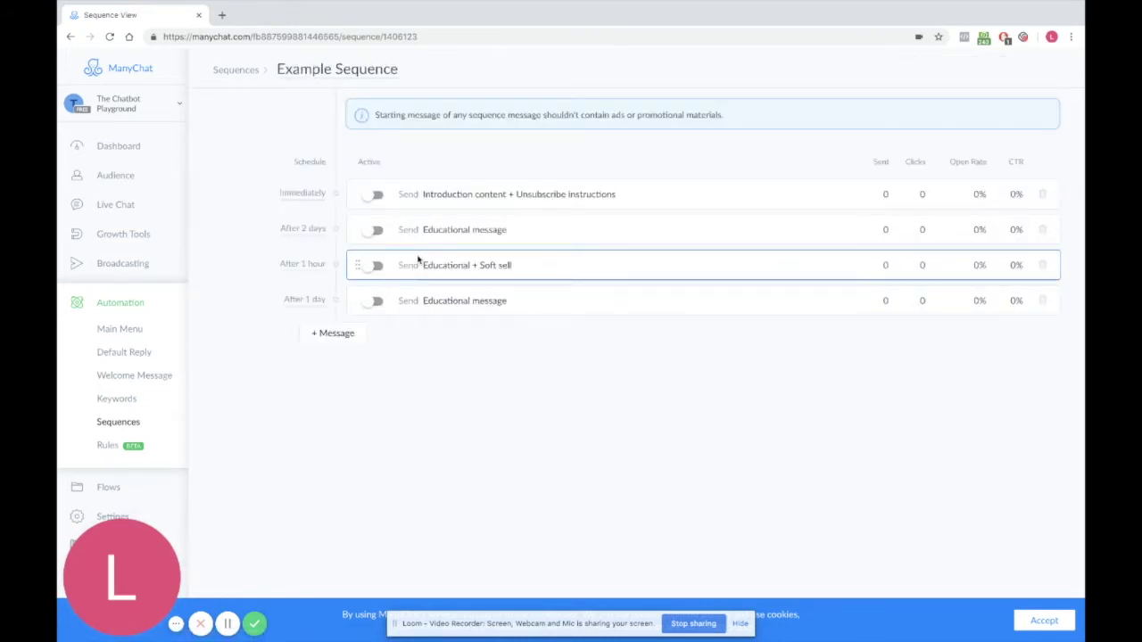
click(429, 264)
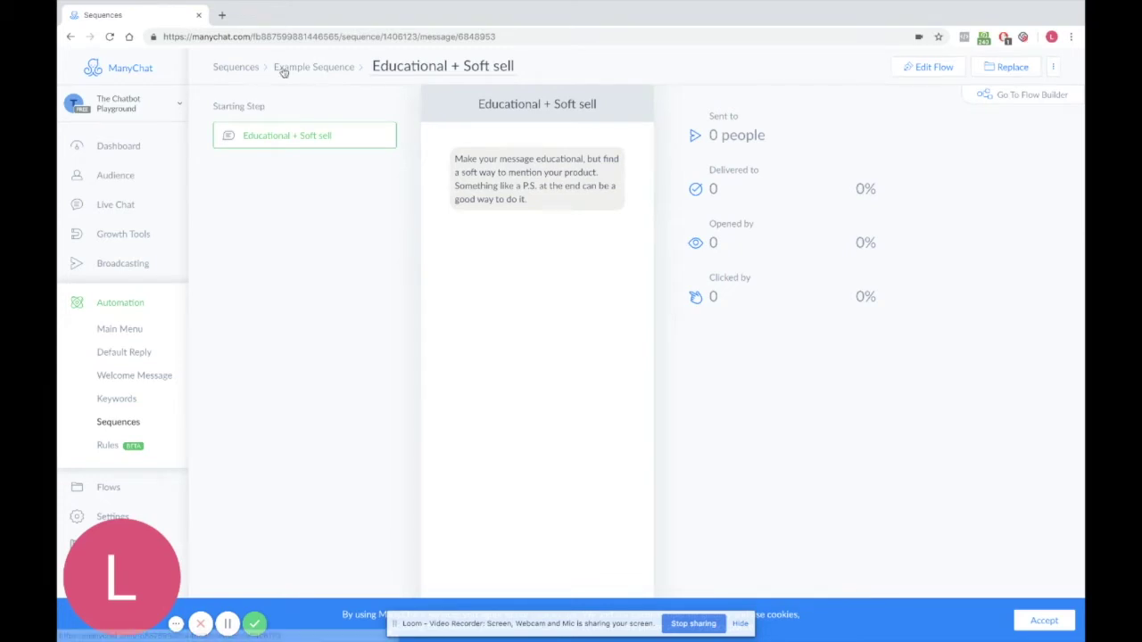
click(235, 67)
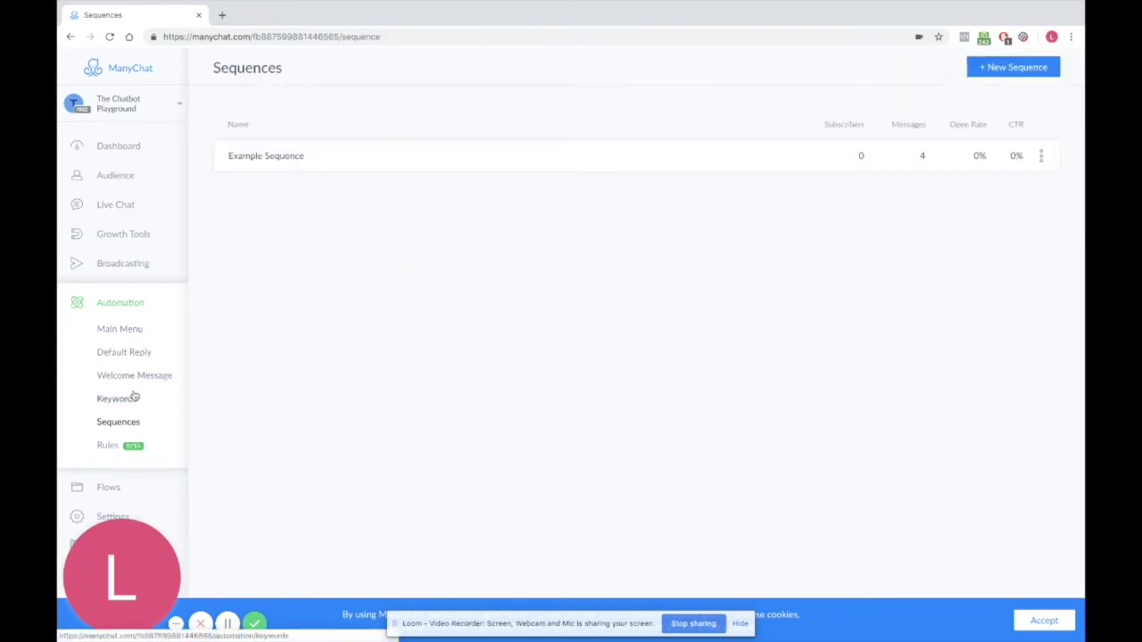
Open the automation Rules section
click(108, 446)
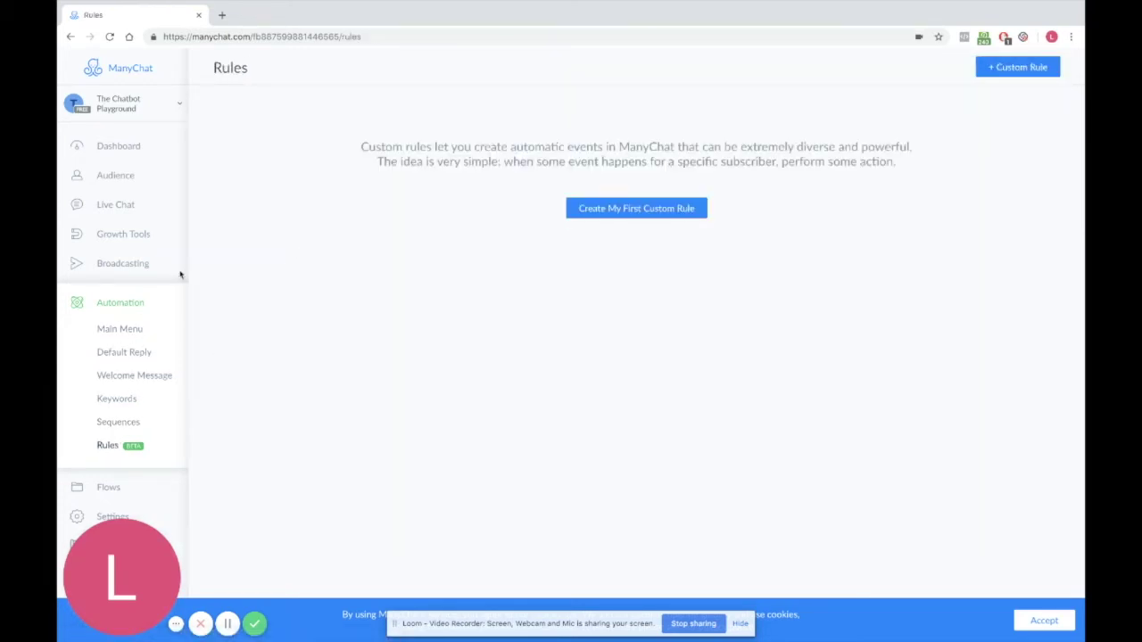
Create a new flow named "Lead Gen Flow" in the Flows section
scroll(182, 276, down, 1)
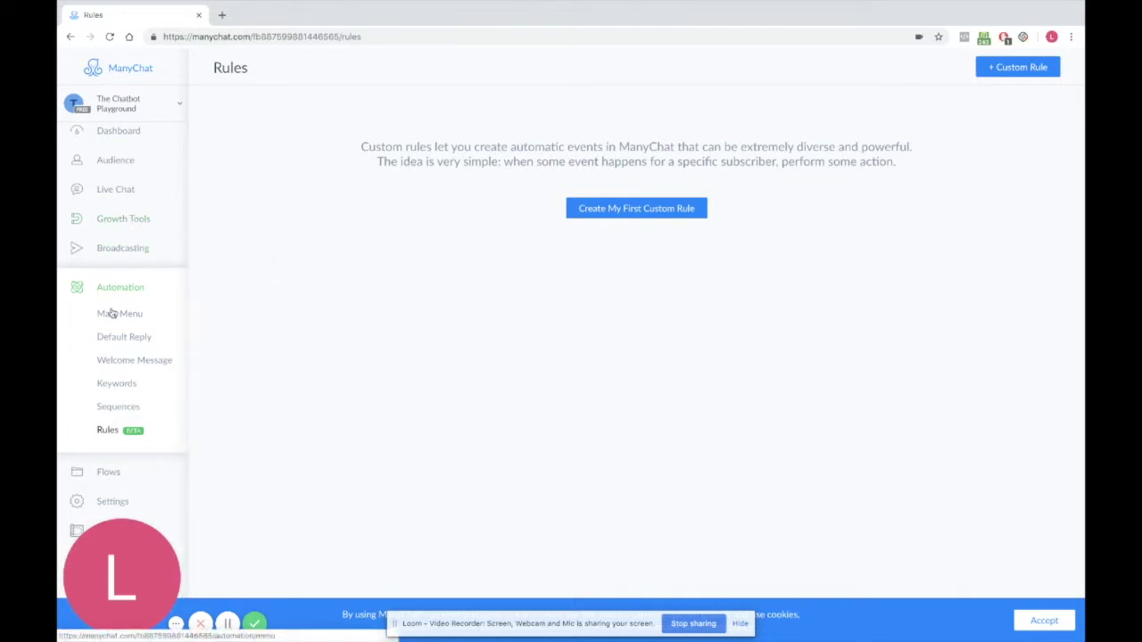
click(110, 471)
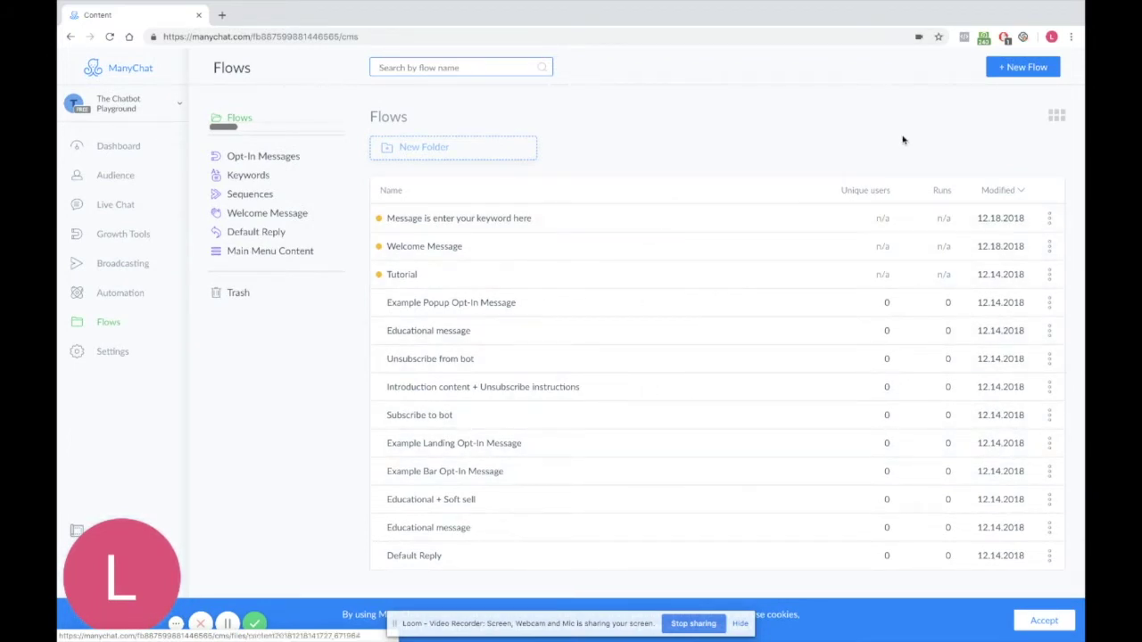
click(1023, 67)
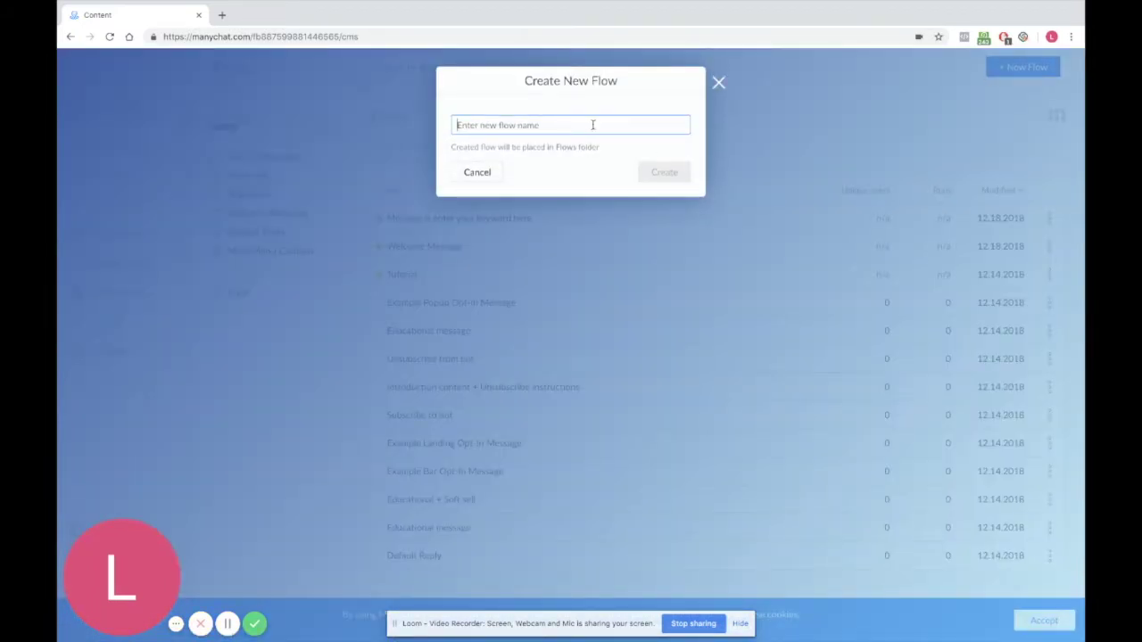
text(Lead G)
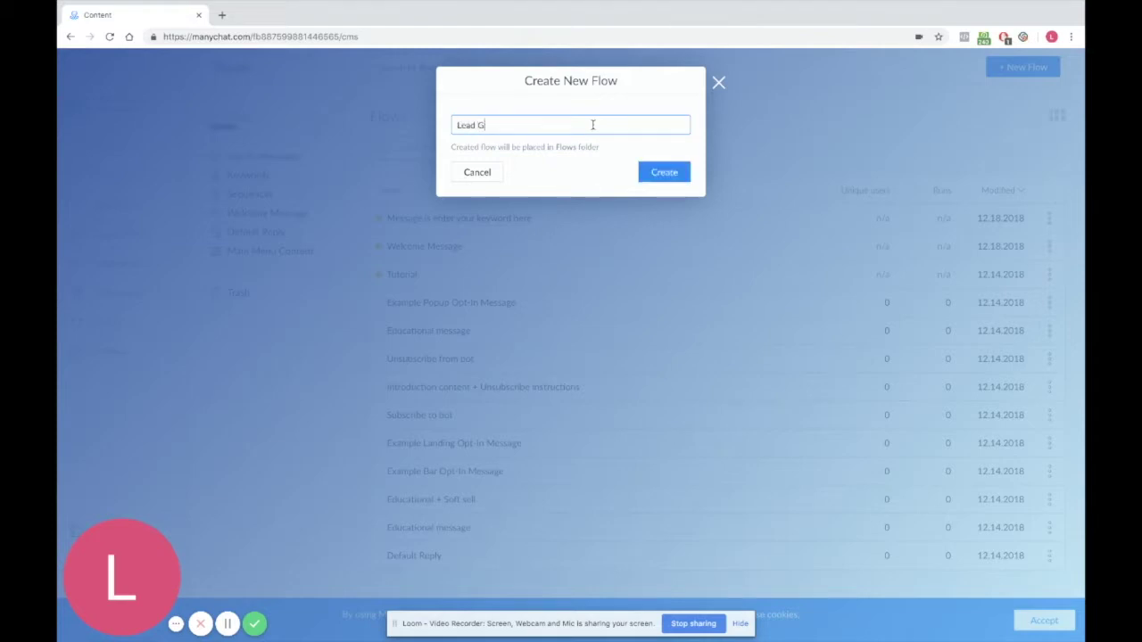
text(en Flow)
click(660, 173)
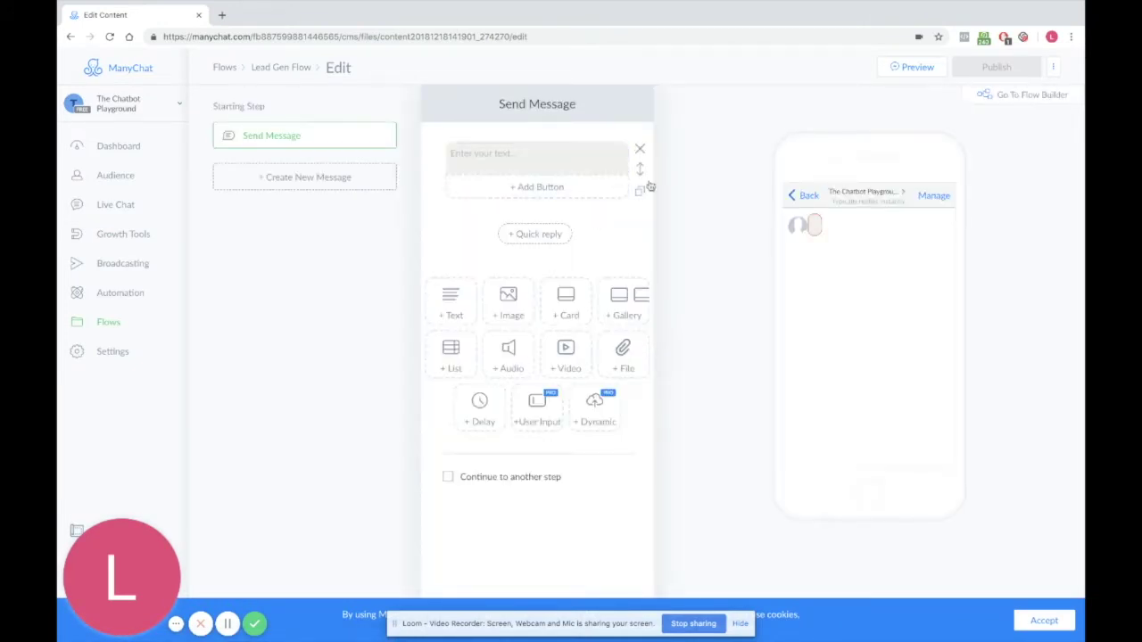
Switch the Lead Gen Flow to the Flow Builder and open its starting Send Message step for editing
click(1013, 96)
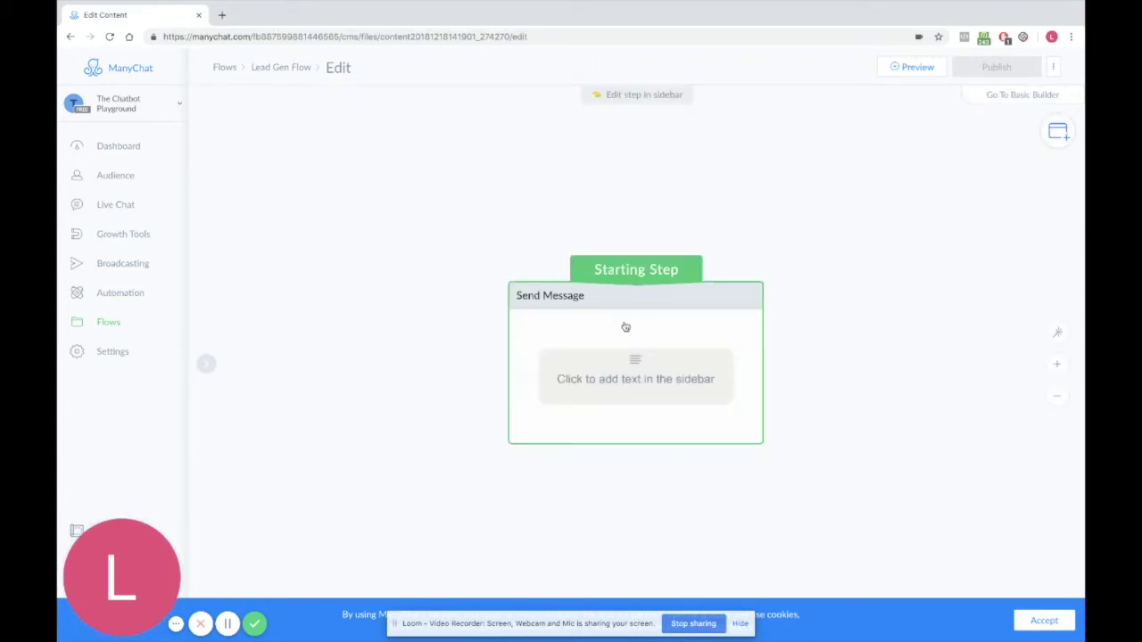
drag(625, 326, 476, 257)
scroll(530, 285, right, 5)
scroll(680, 342, down, 5)
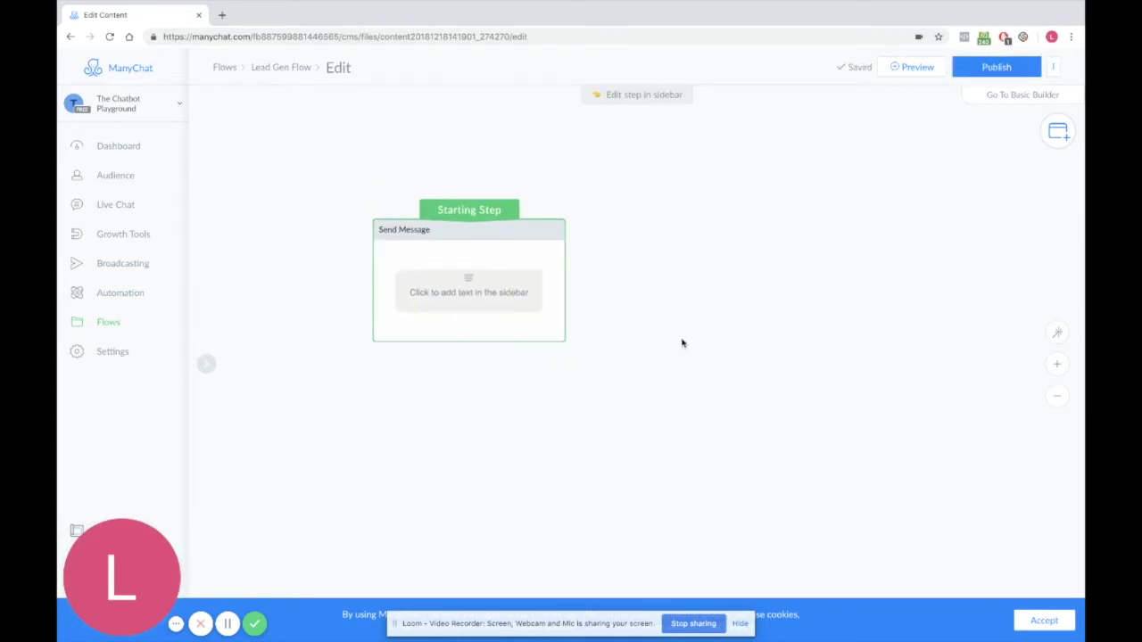
click(609, 315)
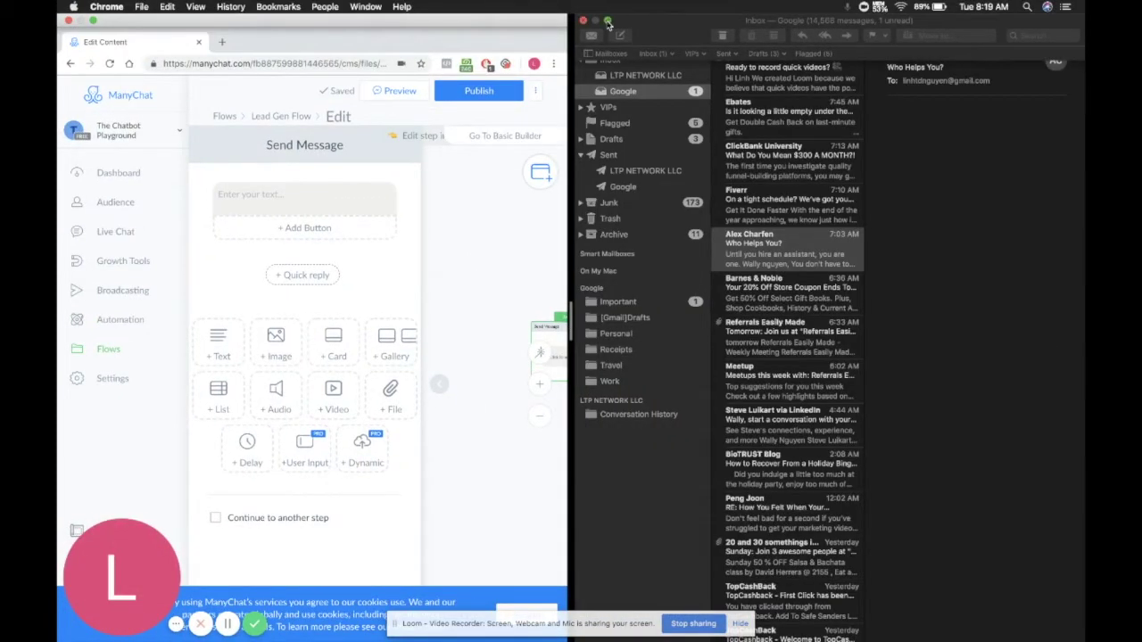
click(582, 20)
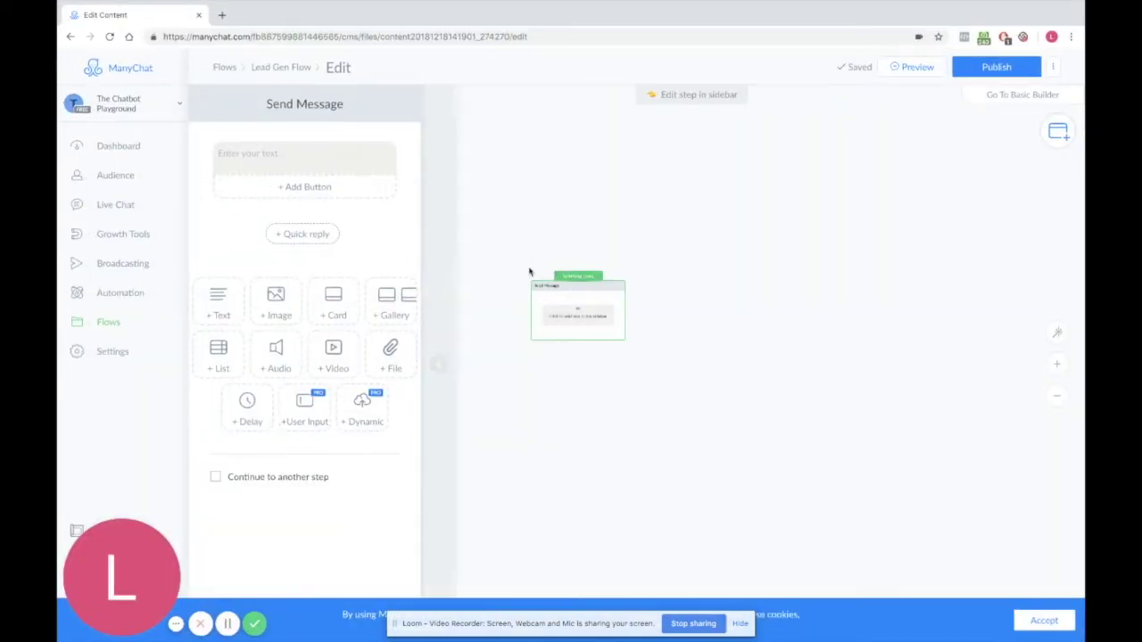
mouse_move(592, 306)
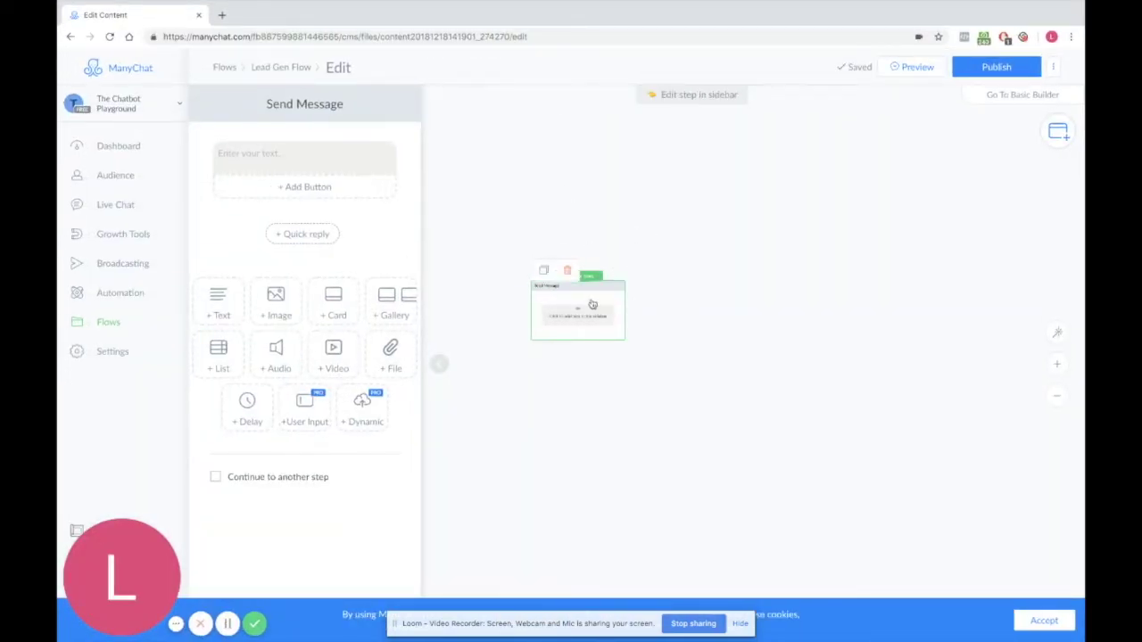
Add a second Send Message step and place it beside the starting step near the canvas's upper left
click(1076, 122)
click(1060, 133)
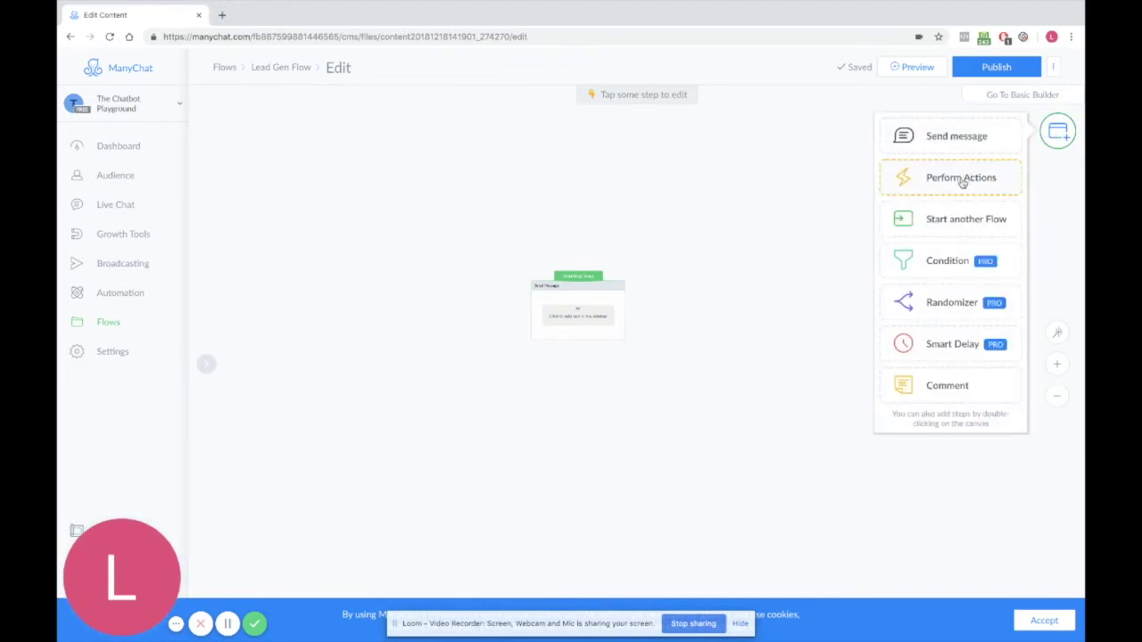
click(965, 149)
drag(671, 380, 731, 293)
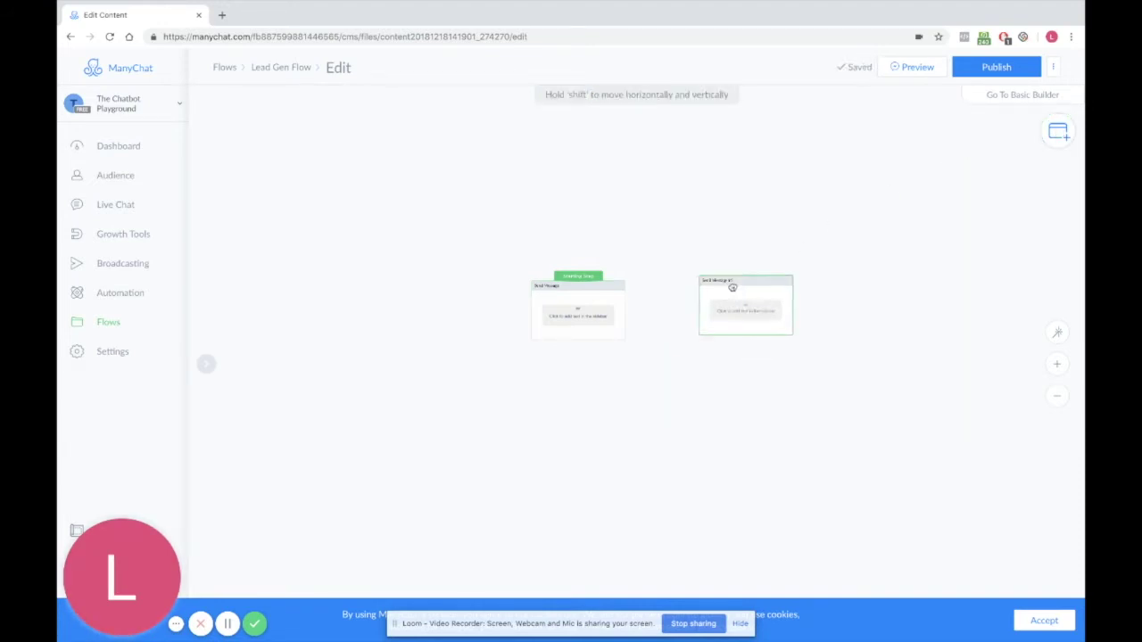
drag(594, 307, 349, 224)
drag(719, 309, 480, 229)
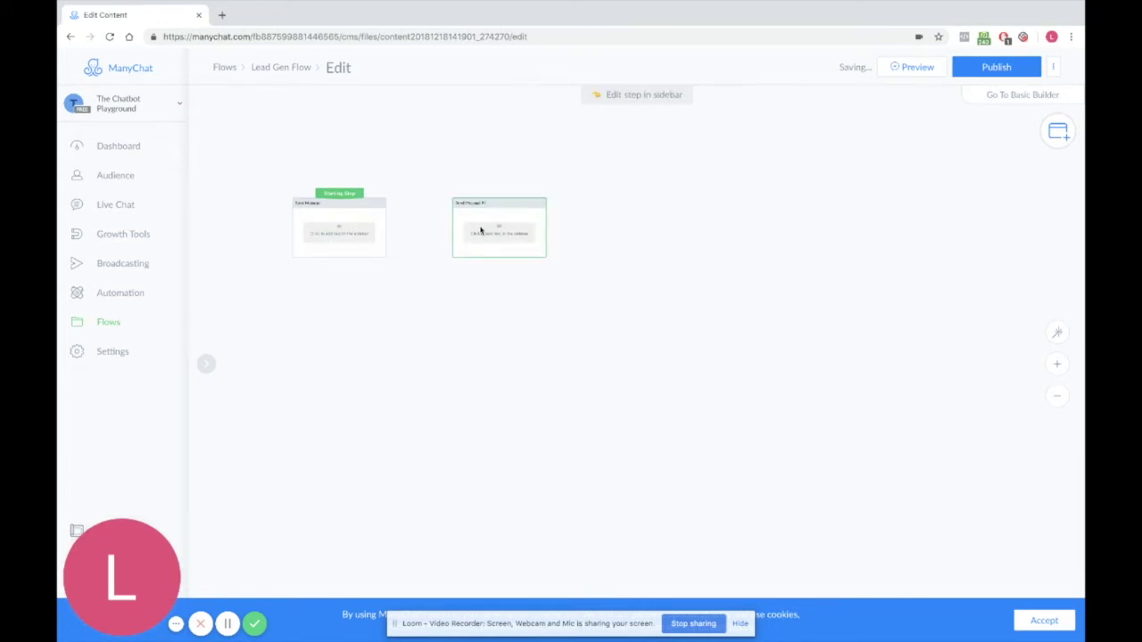
Add two more Send Message steps and place them in the same row after Send Message #1
click(1059, 133)
click(940, 143)
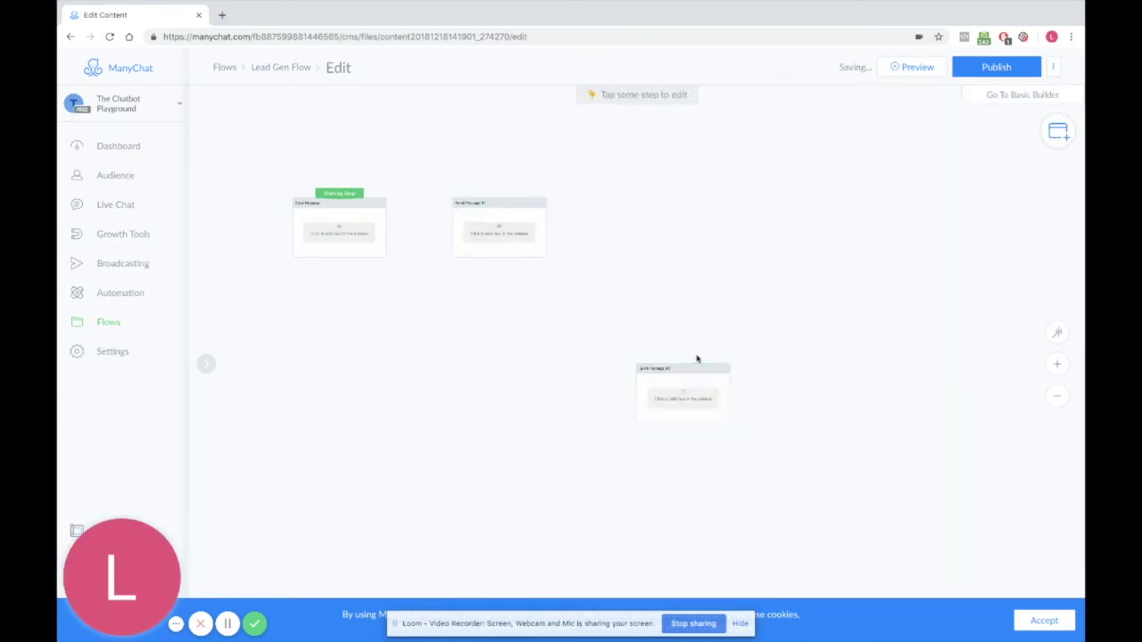
click(684, 214)
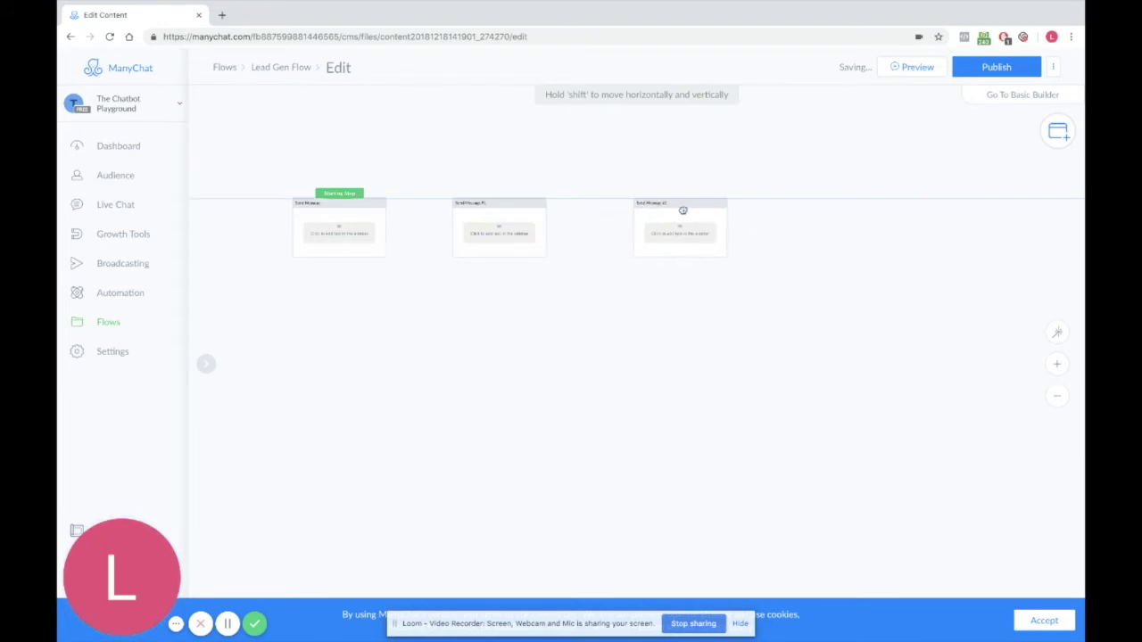
click(1059, 133)
click(970, 150)
drag(696, 375, 839, 209)
Add a Perform Actions step and a Start another Flow step, stacked below the gap between the first two messages
click(1058, 133)
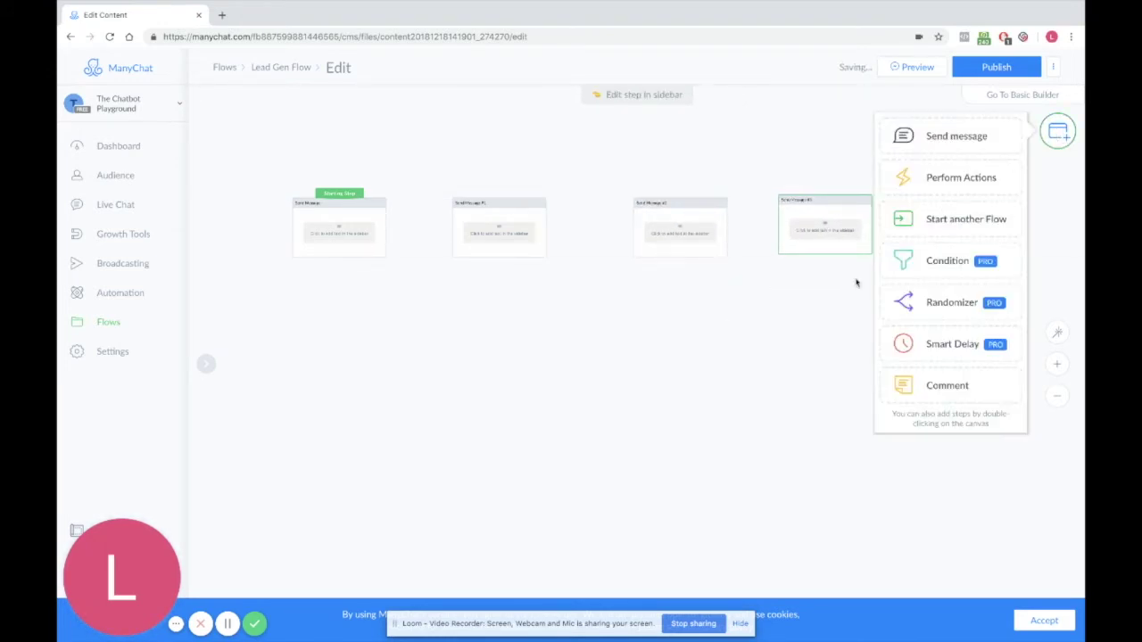
click(938, 179)
drag(669, 378, 420, 281)
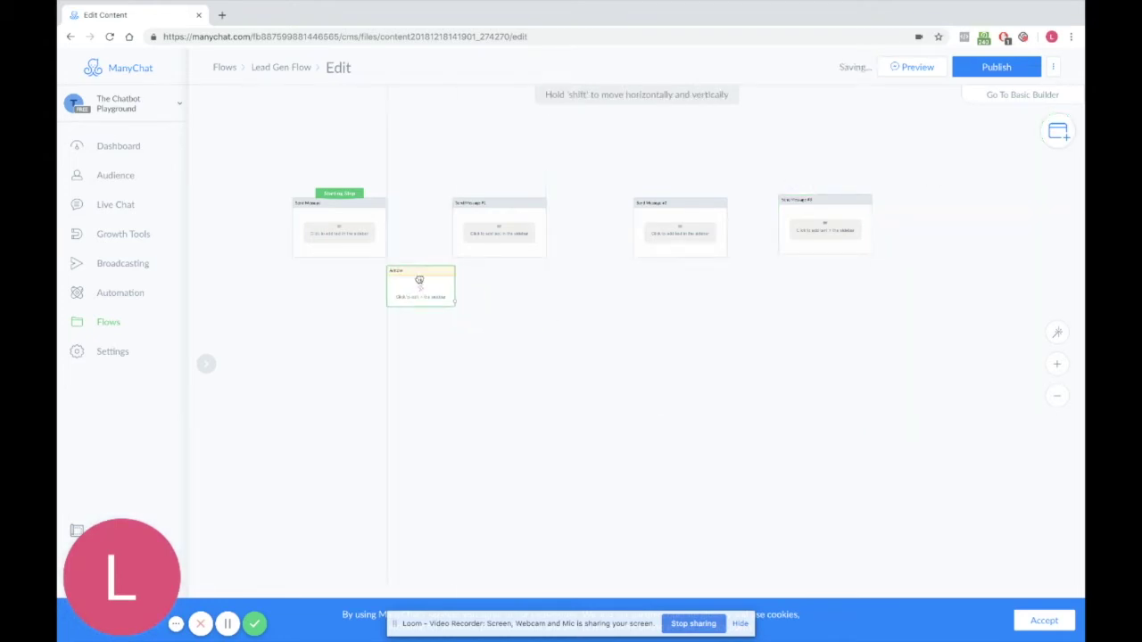
click(1058, 133)
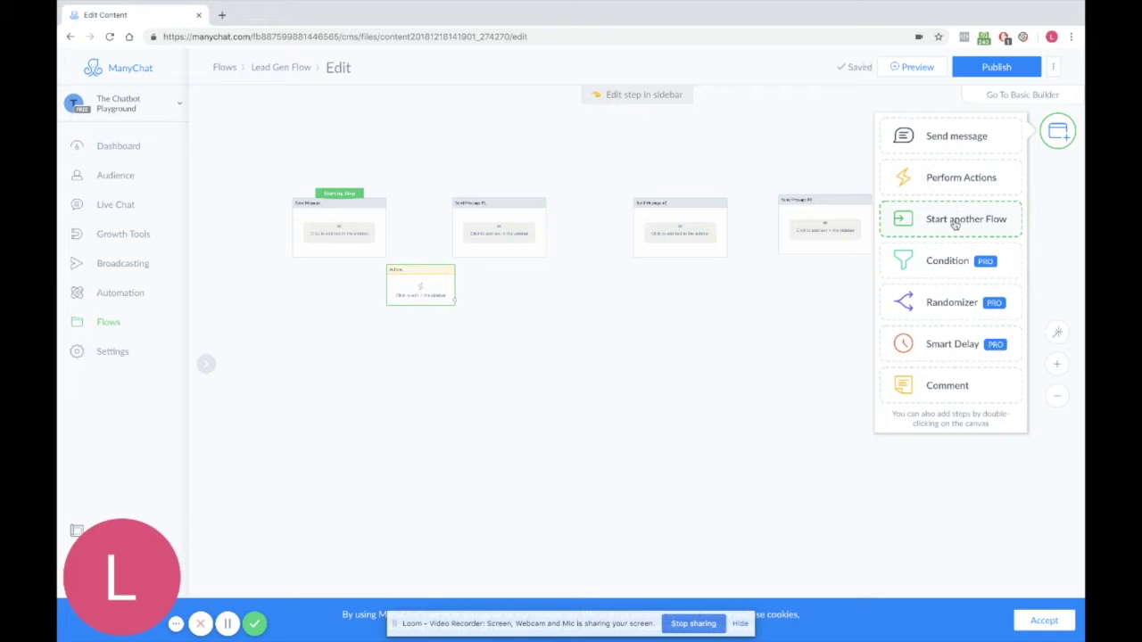
click(955, 224)
drag(669, 379, 417, 326)
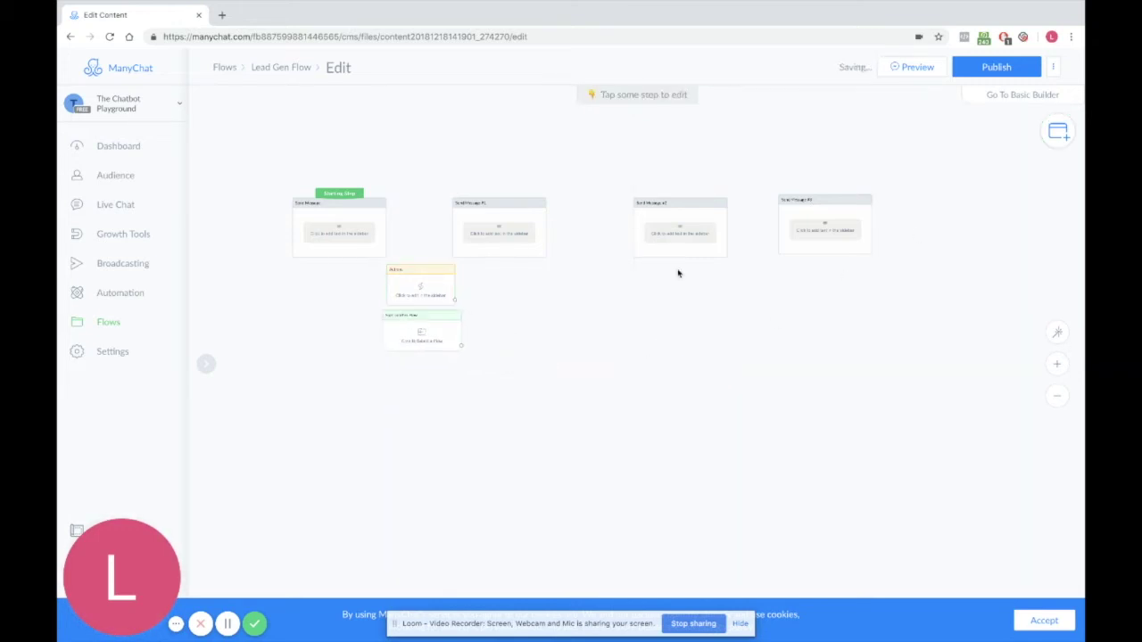
Check the flow in the Basic Builder and, back in the Flow Builder, add a Condition step between Send Message #1 and #2
click(1006, 96)
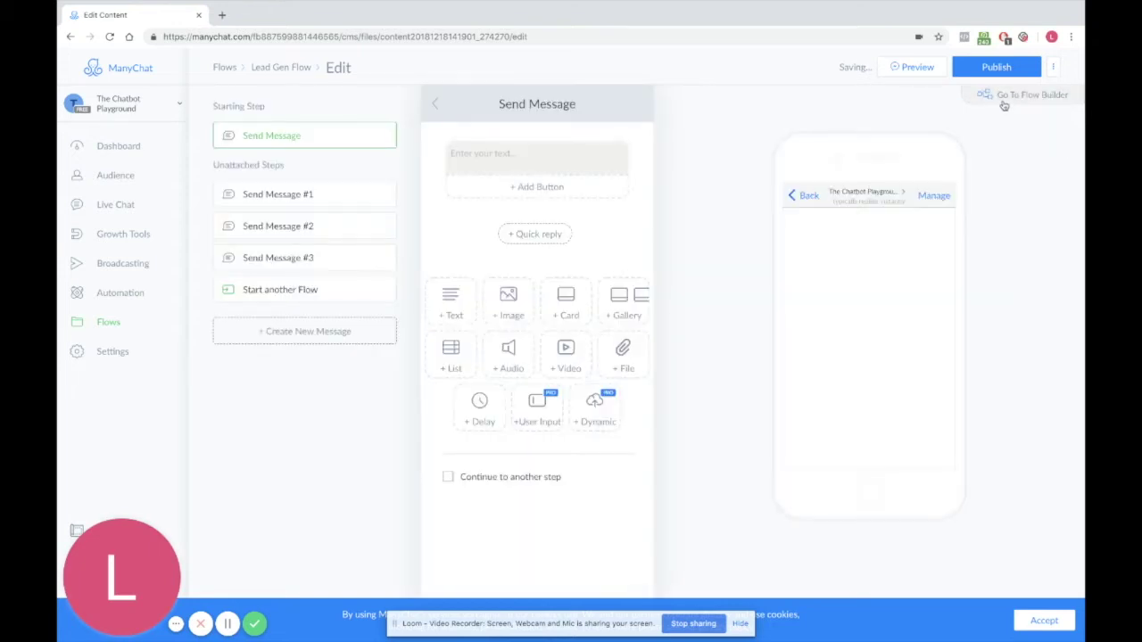
click(1003, 102)
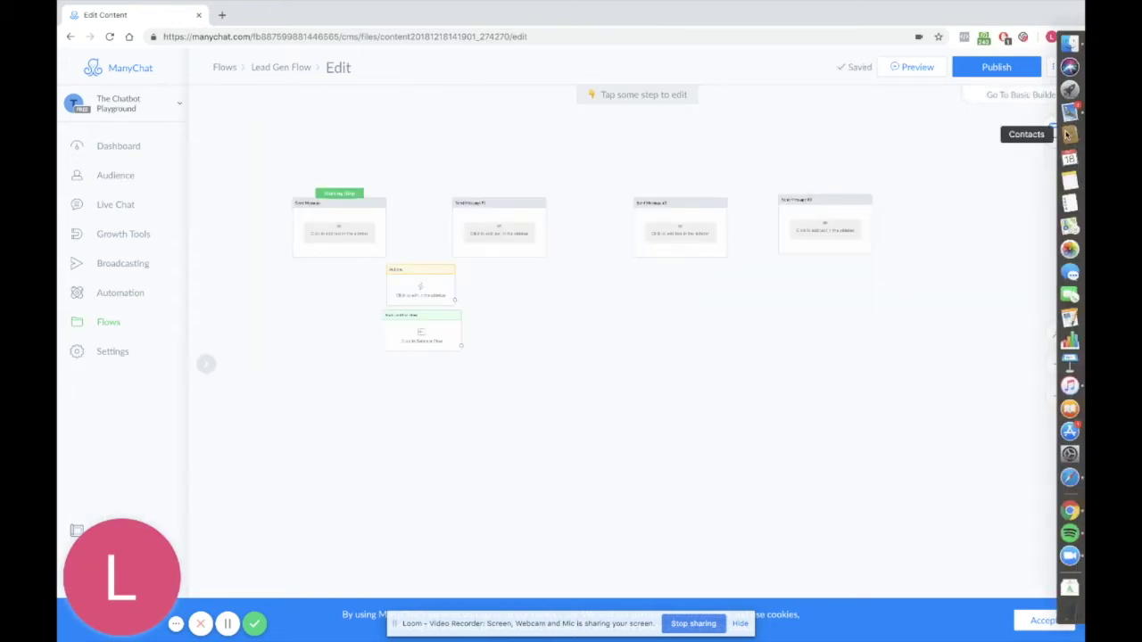
click(1058, 131)
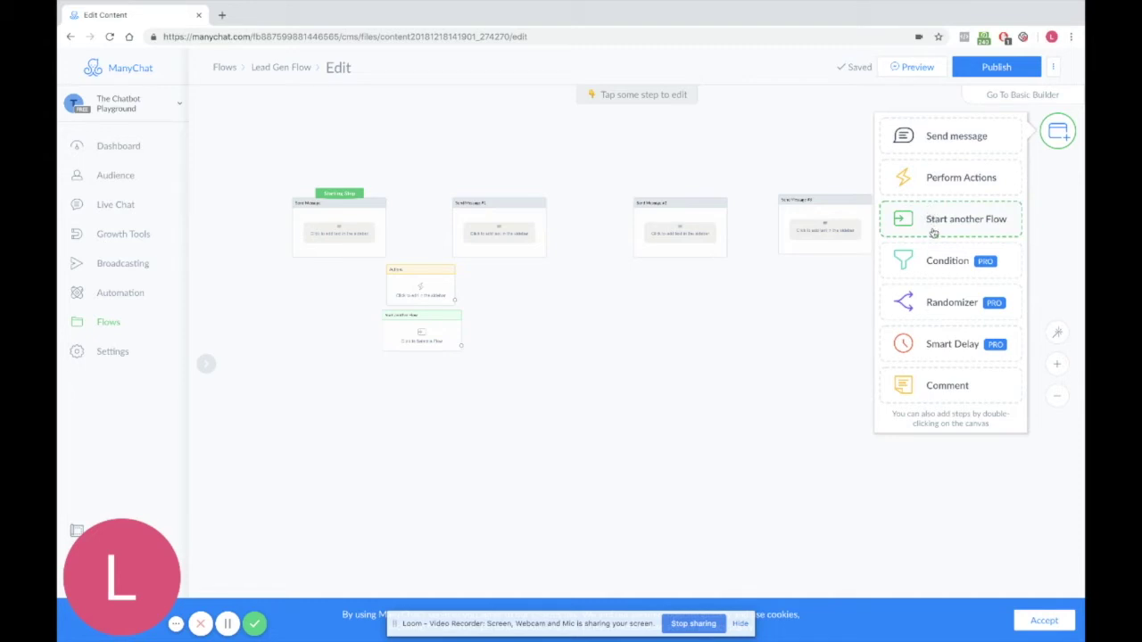
drag(928, 251, 581, 217)
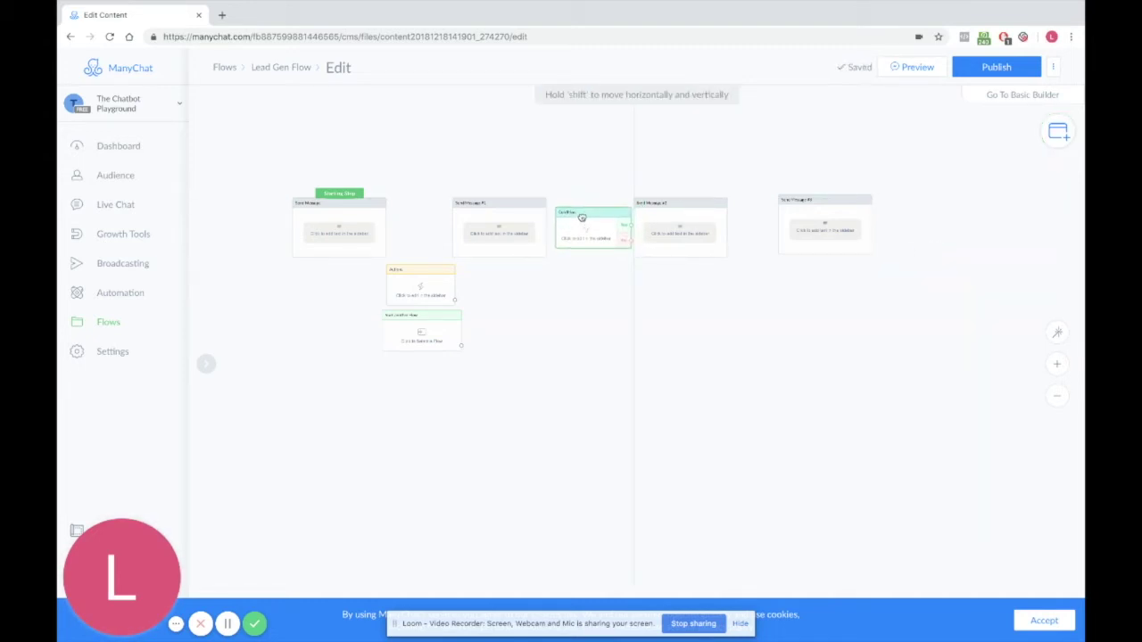
Add a Randomizer step between Send Message #2 and #3, moving Send Message #3 farther along the row to make room
click(1057, 131)
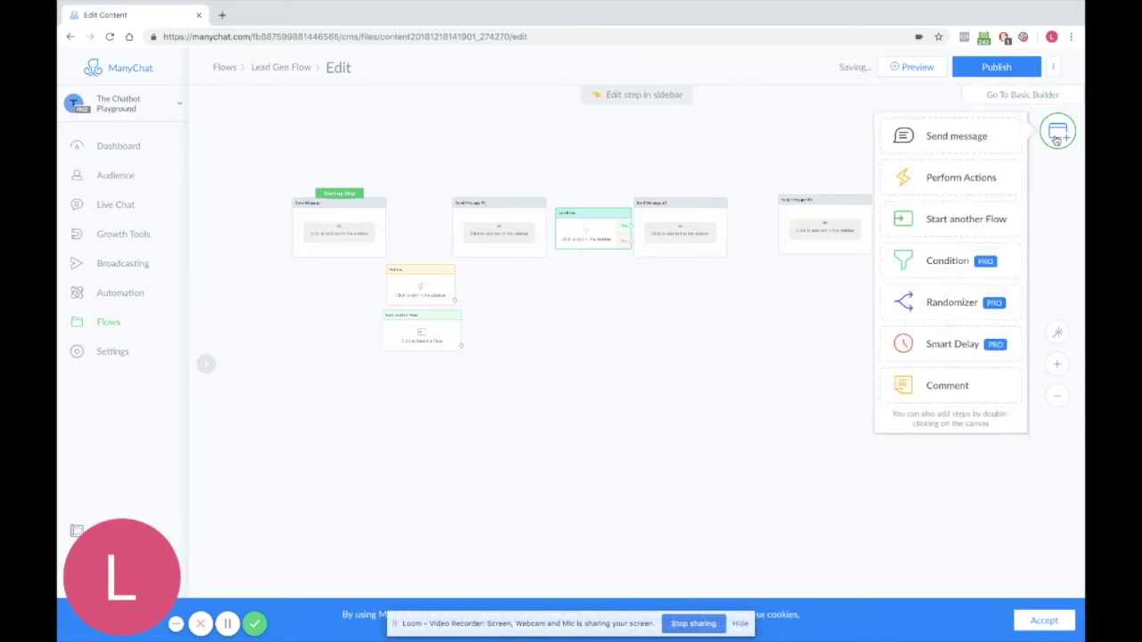
click(947, 303)
drag(656, 369, 905, 203)
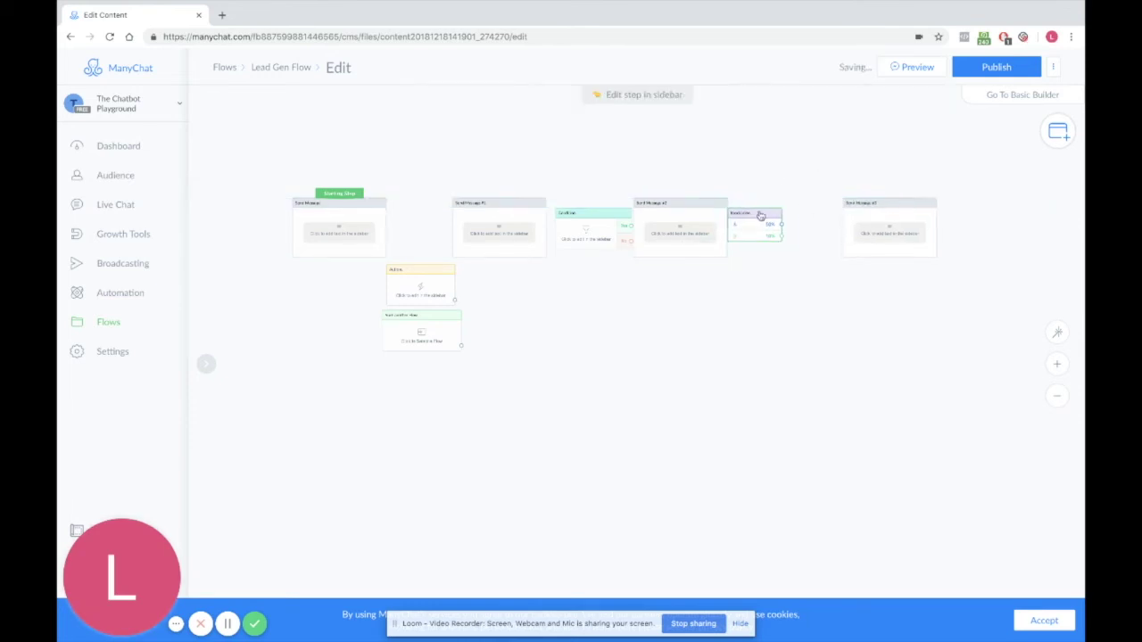
drag(757, 212, 784, 219)
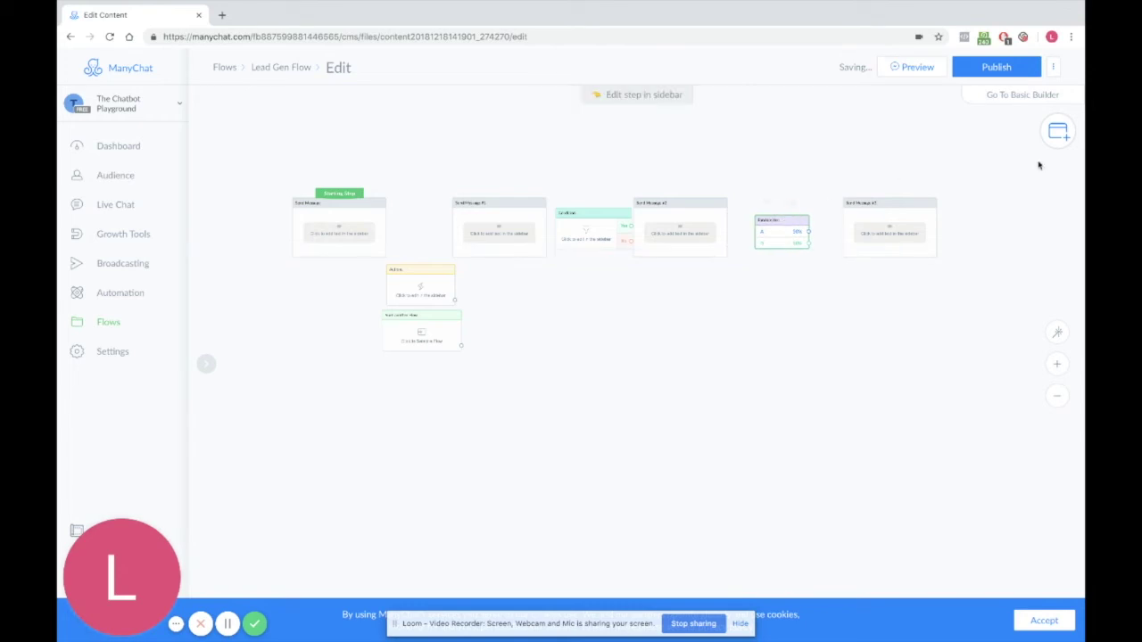
Add a Smart Delay step above the gap between the starting step and Send Message #1
click(1057, 131)
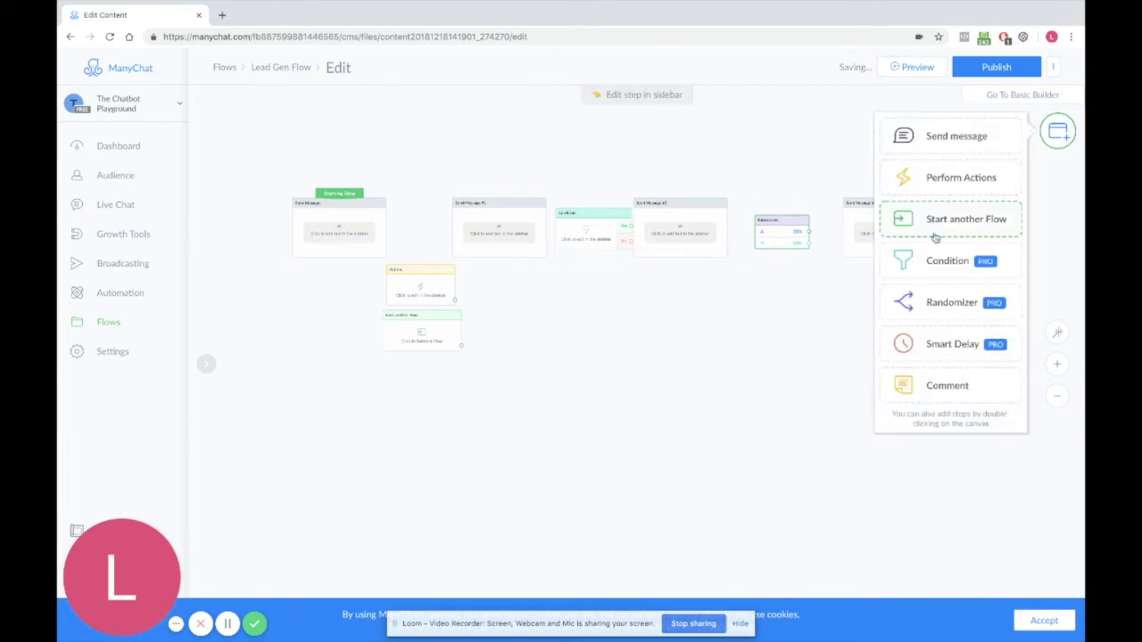
click(932, 341)
drag(684, 383, 434, 145)
Try out a Comment note below the message row and delete it
click(1053, 131)
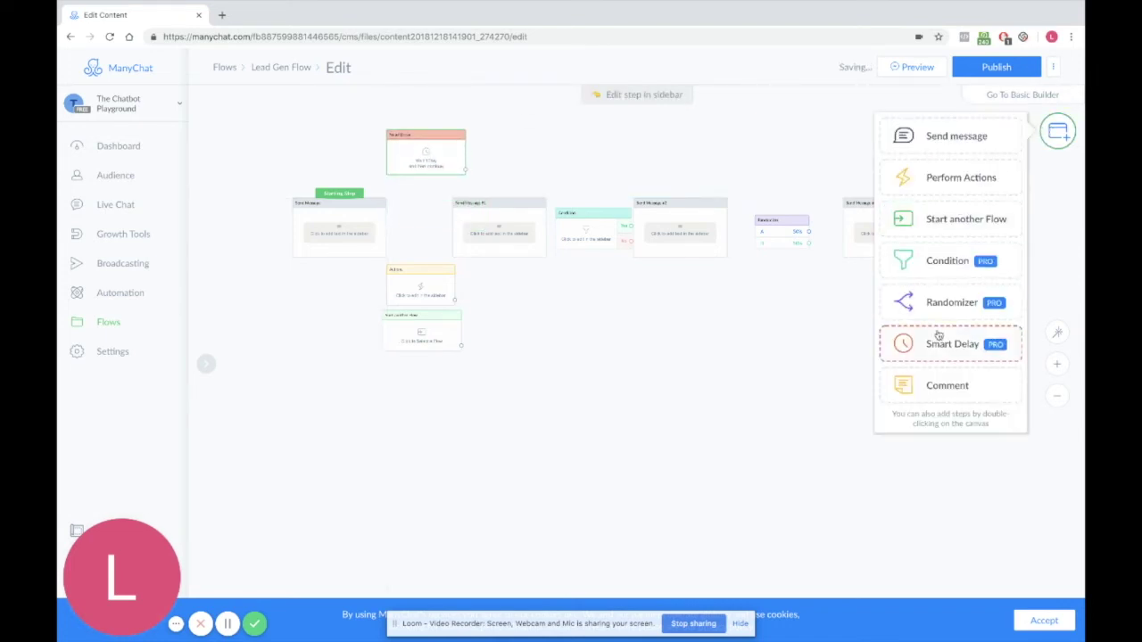
click(944, 390)
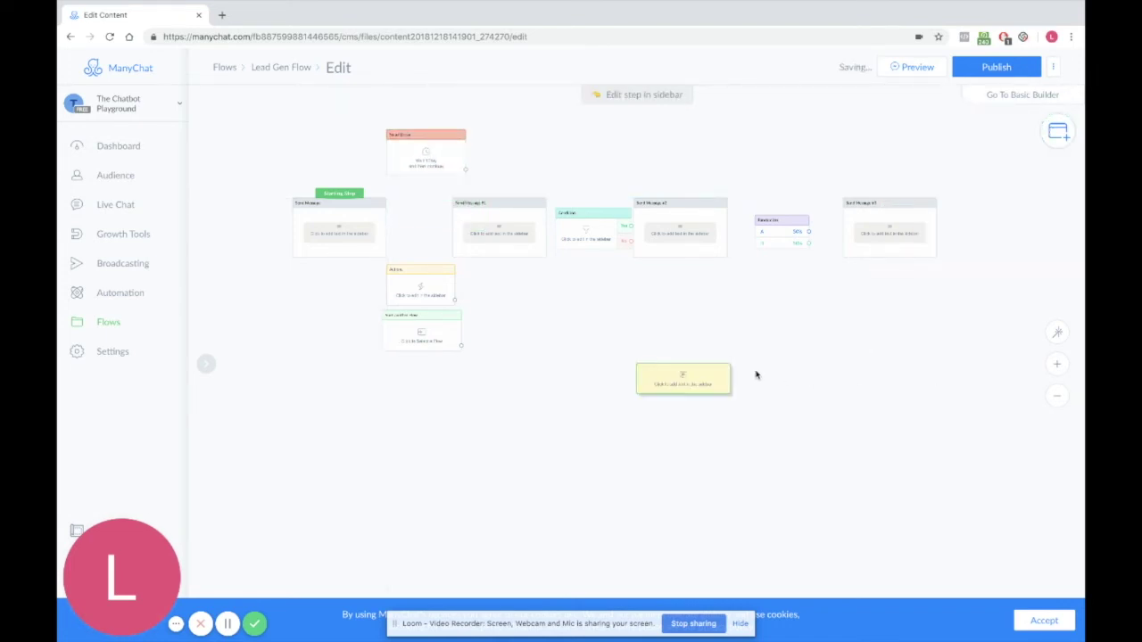
drag(696, 378, 656, 351)
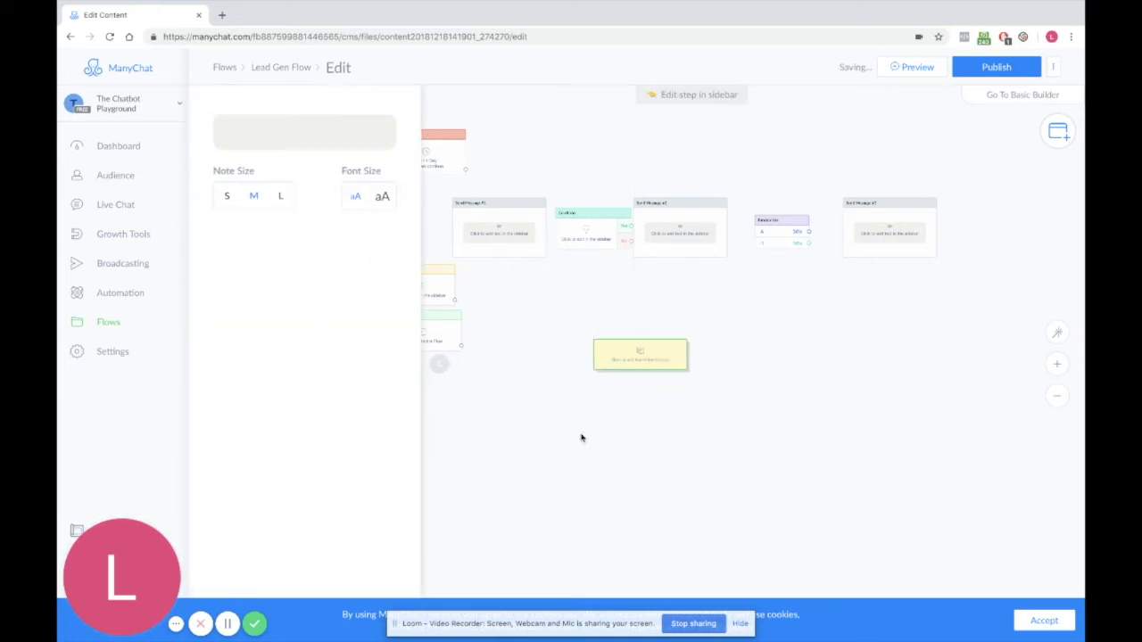
click(581, 437)
click(629, 329)
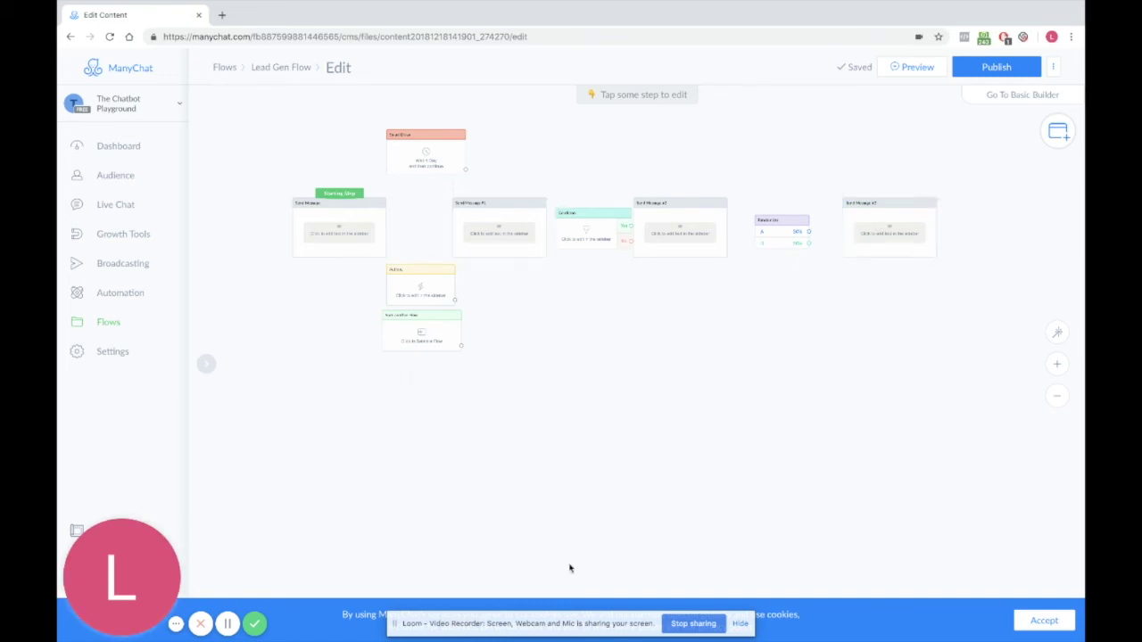
Examine the General bot settings, from Greeting Text and Card URL Shortener down to Keyboard Input and Audience Visibility
click(105, 353)
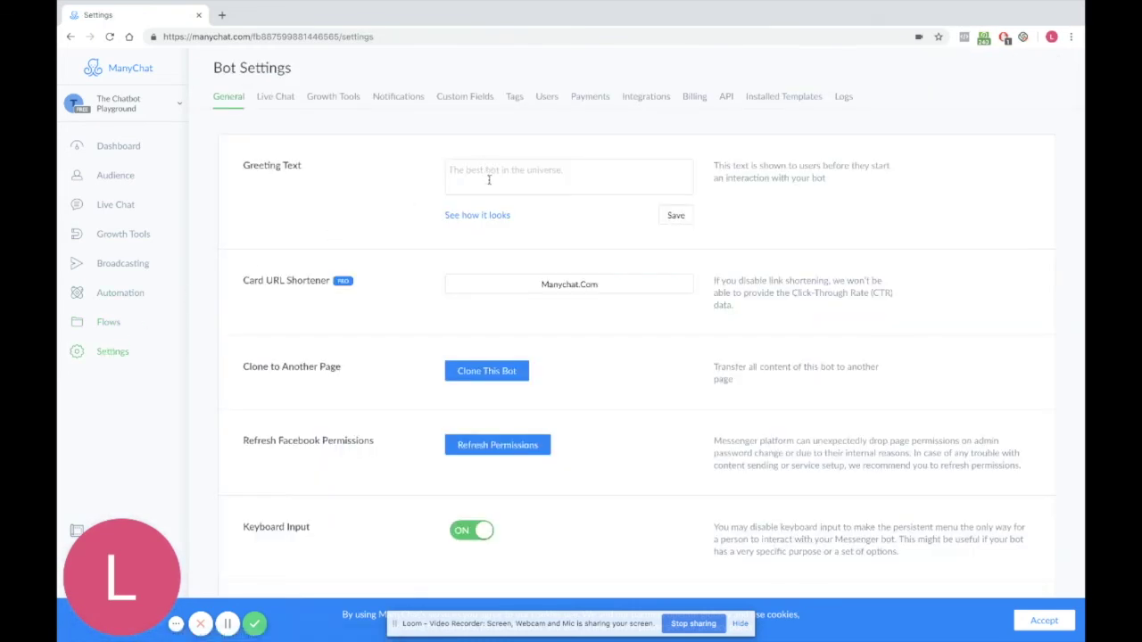
scroll(489, 180, down, 2)
scroll(489, 180, up, 2)
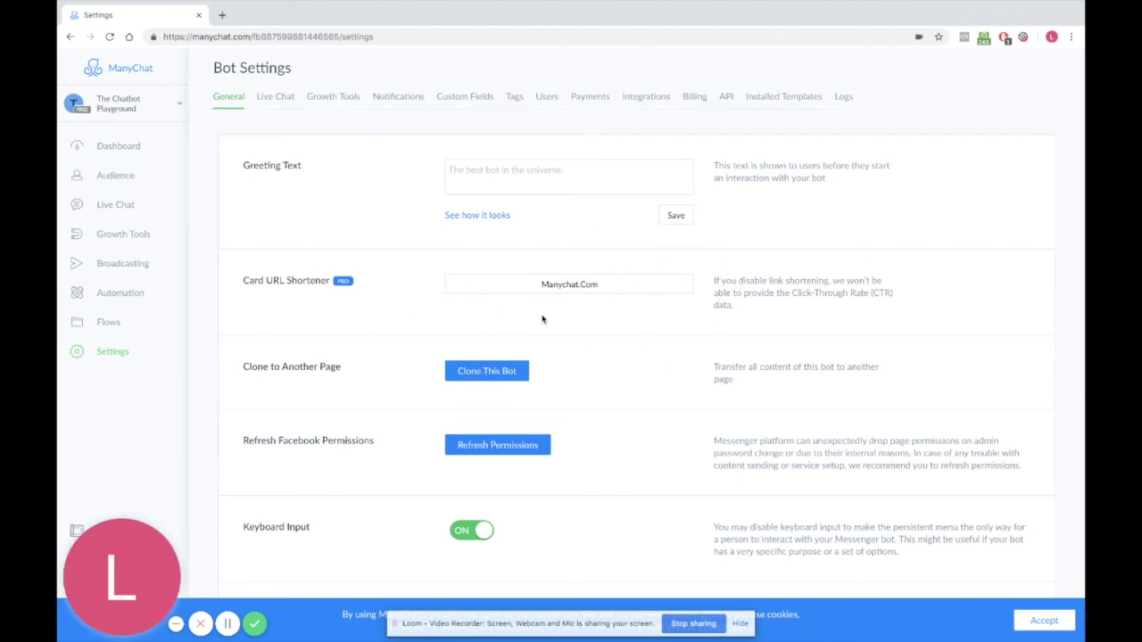
scroll(547, 312, down, 1)
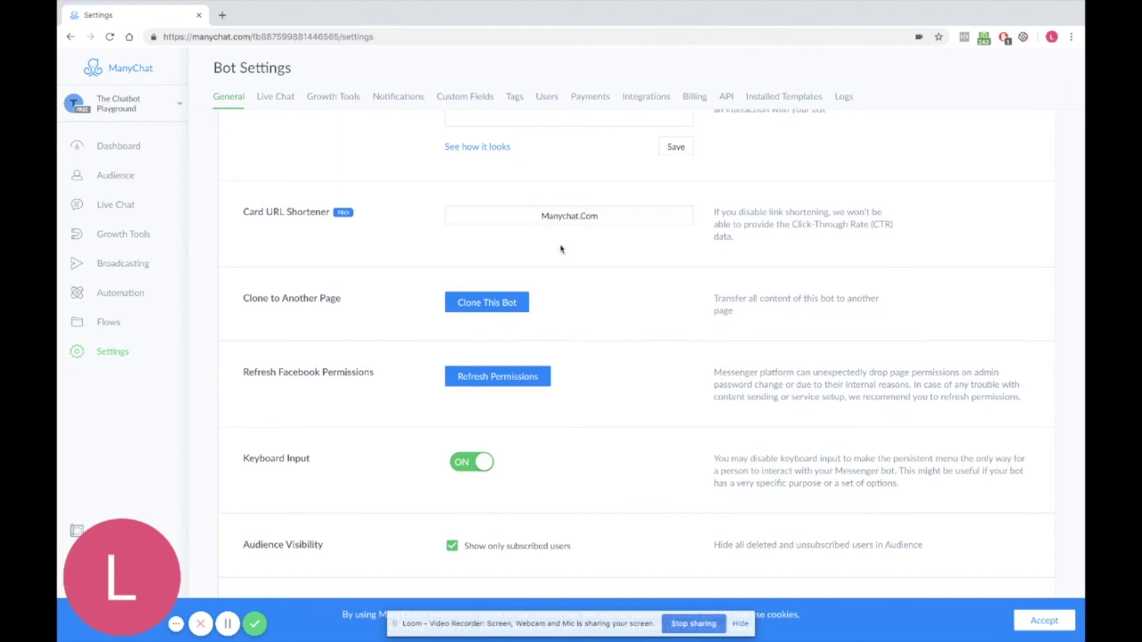
scroll(559, 247, down, 1)
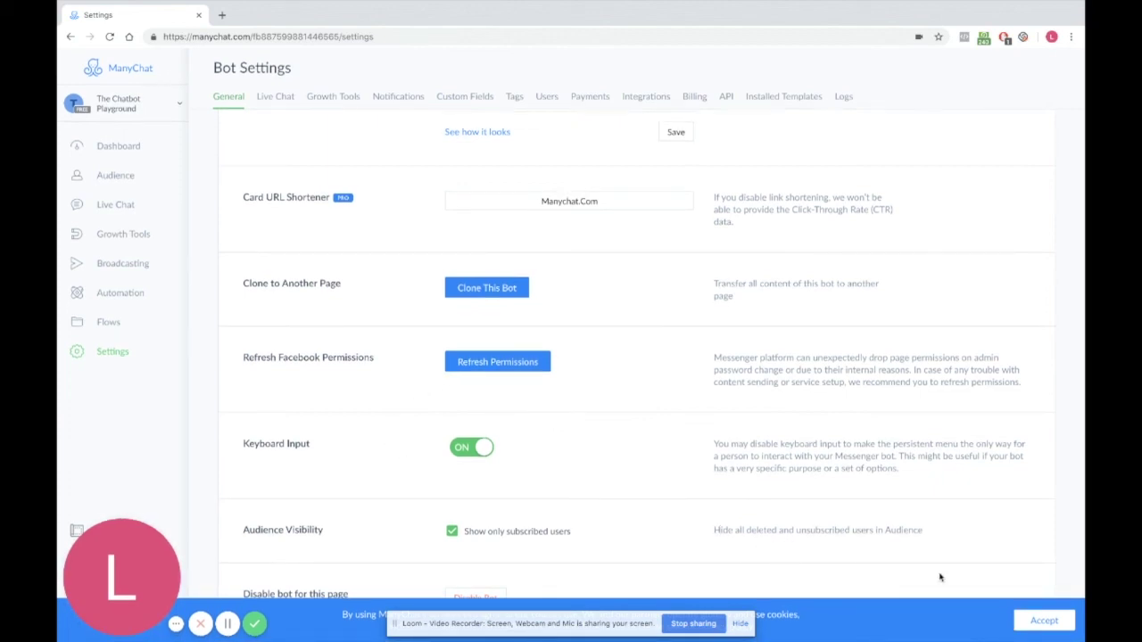
Accept the website's cookie notice
right_click(1030, 631)
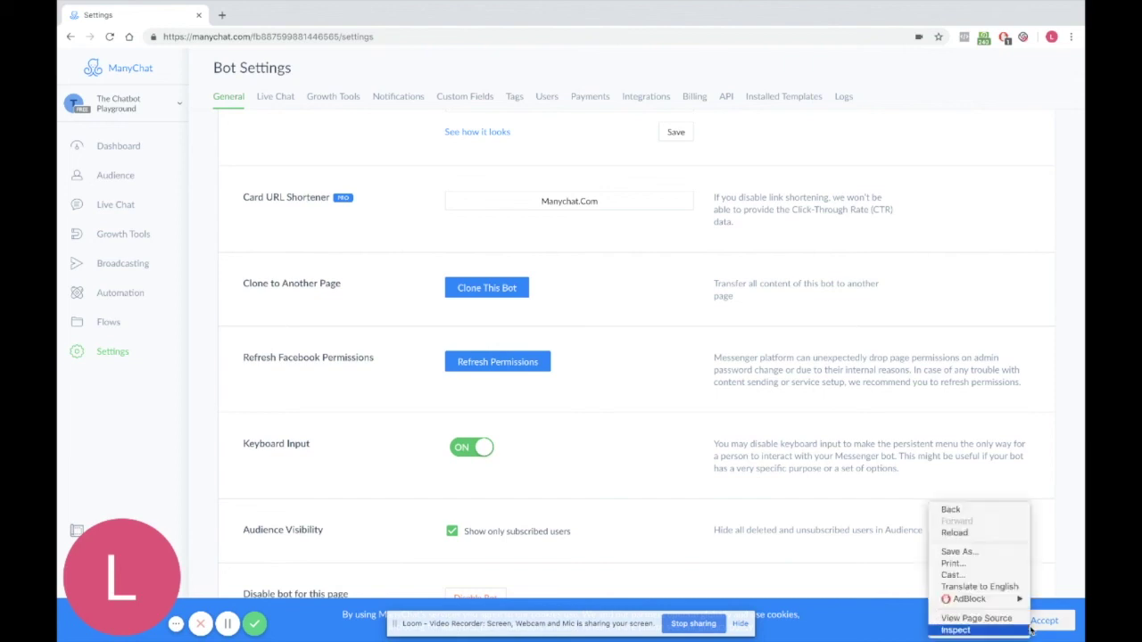
click(814, 517)
click(1043, 622)
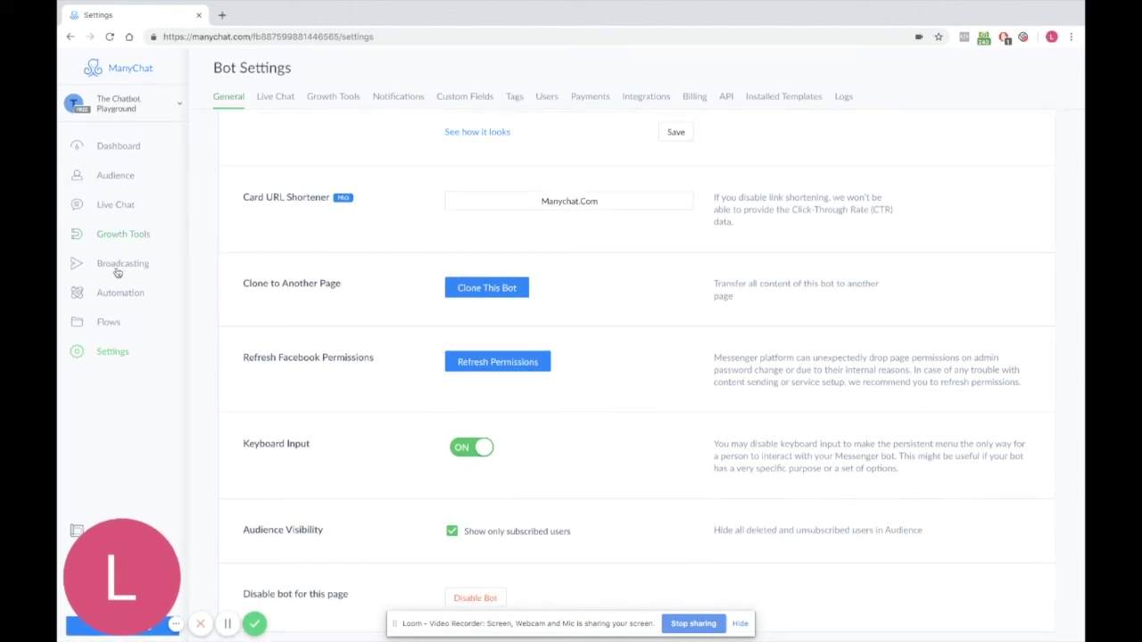
Review the bot's Flows list, then its Automation and Broadcasting sections
click(100, 324)
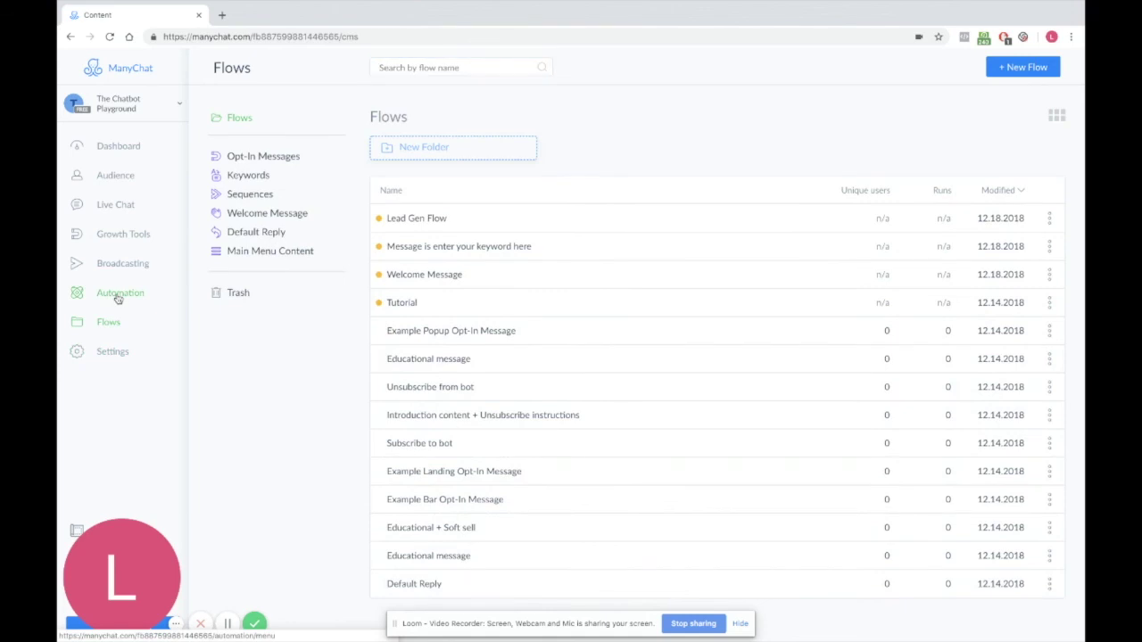
click(116, 295)
click(124, 273)
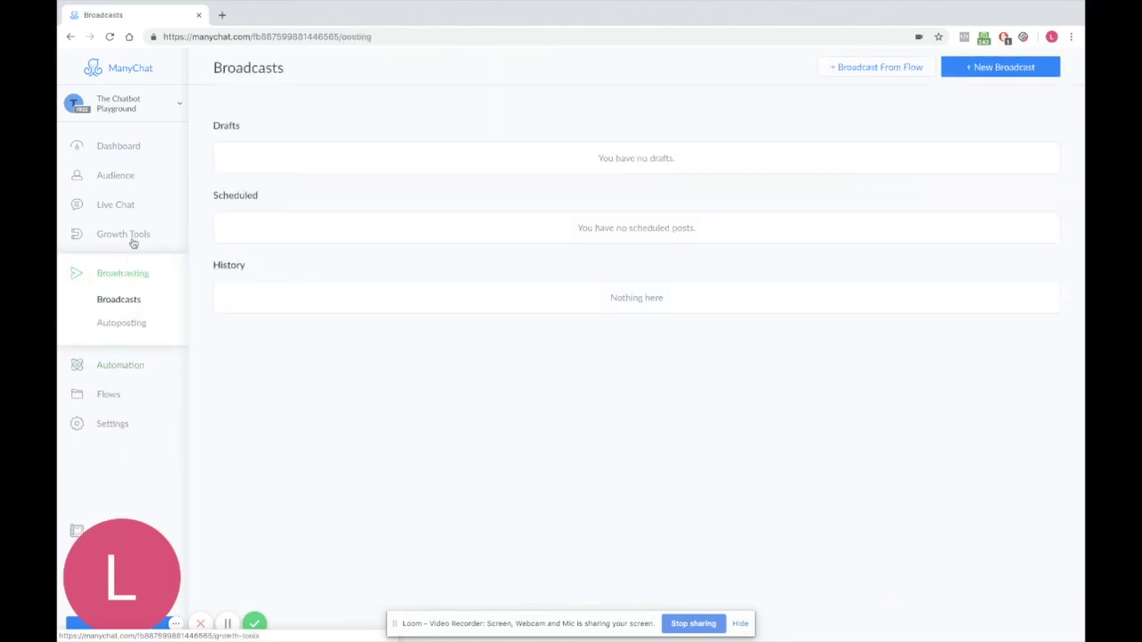
Revisit the Growth Tools list and view the widget types offered for a new growth tool
click(134, 236)
click(129, 214)
click(123, 233)
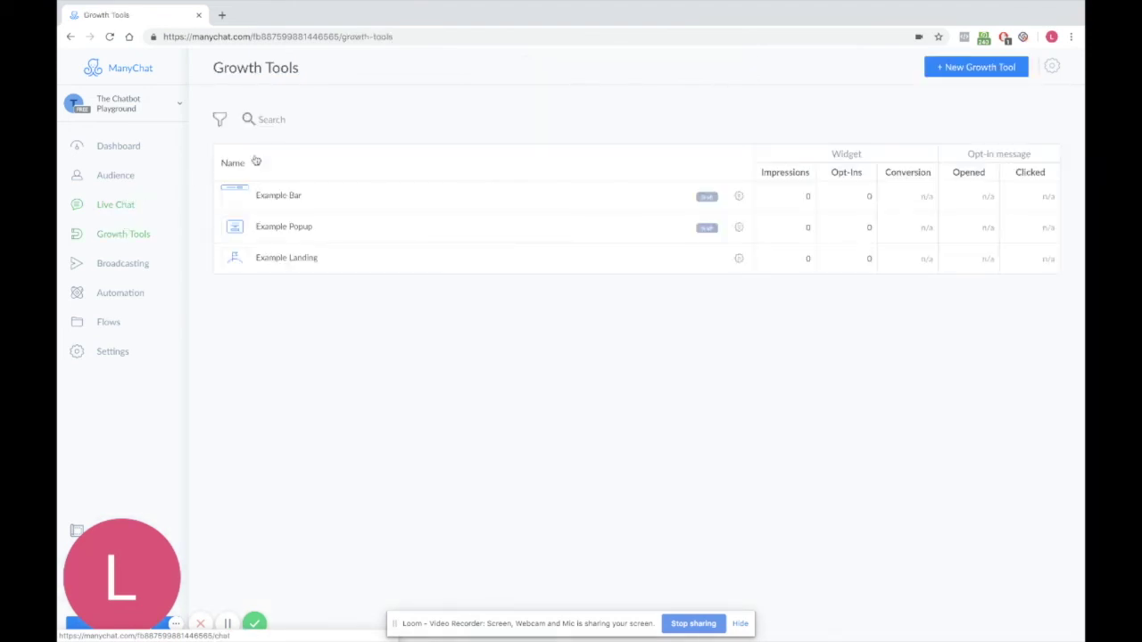
click(932, 68)
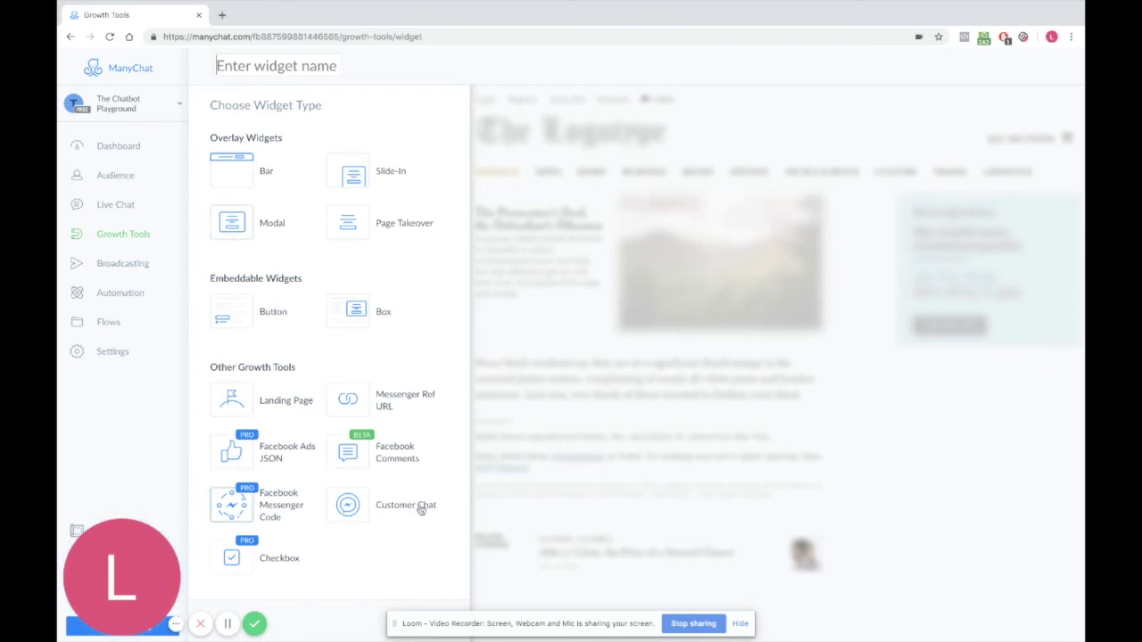
Look through the Live Chat and Audience sections and return to the bot's Dashboard
click(116, 202)
click(117, 177)
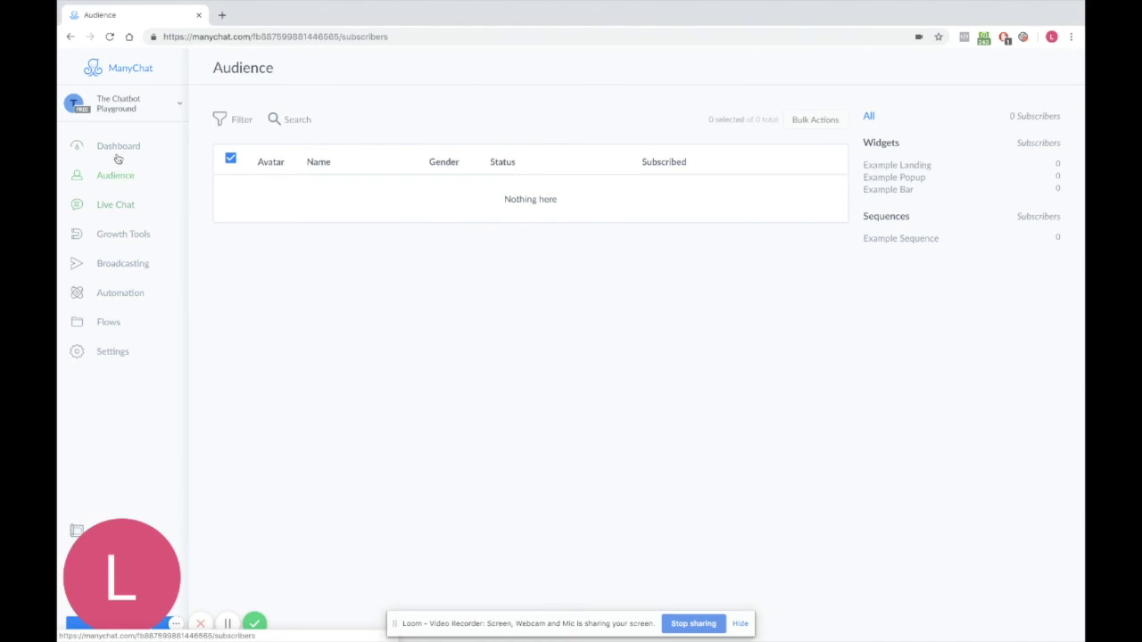
click(119, 146)
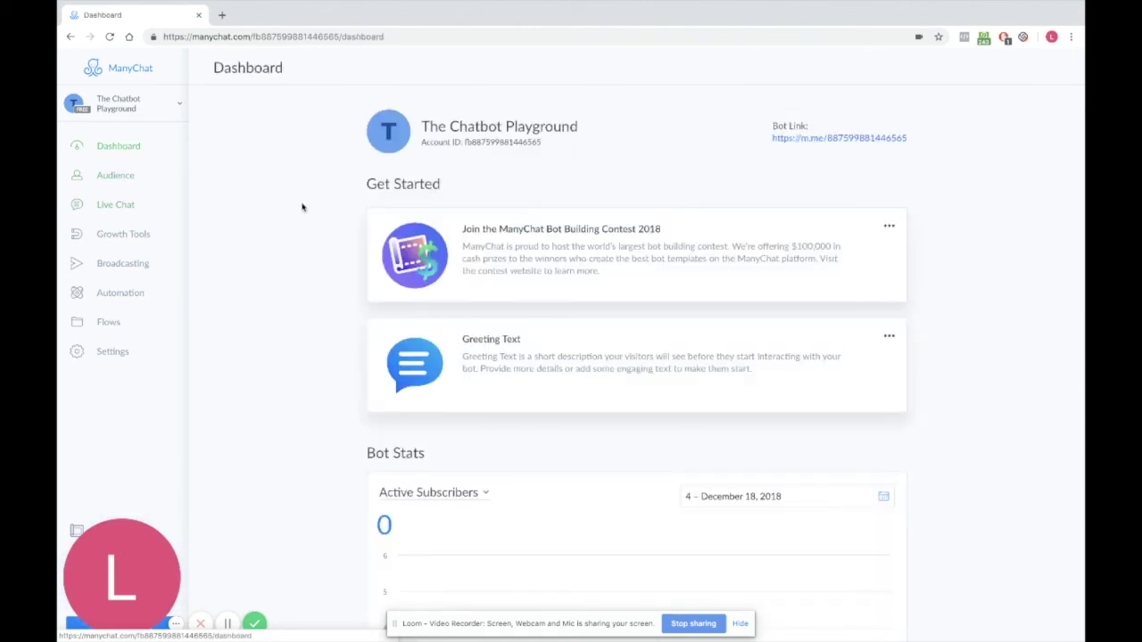